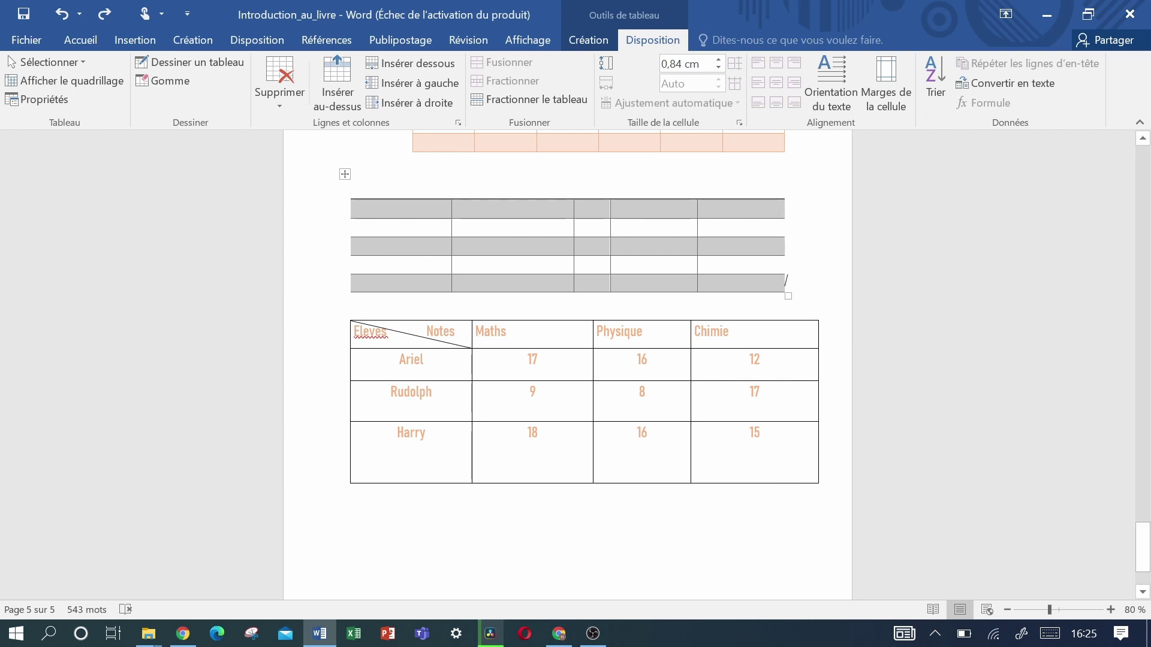
# Scroll up to the grades table and bring up the Insertion ribbon
pyautogui.scroll(2, 567, 359)
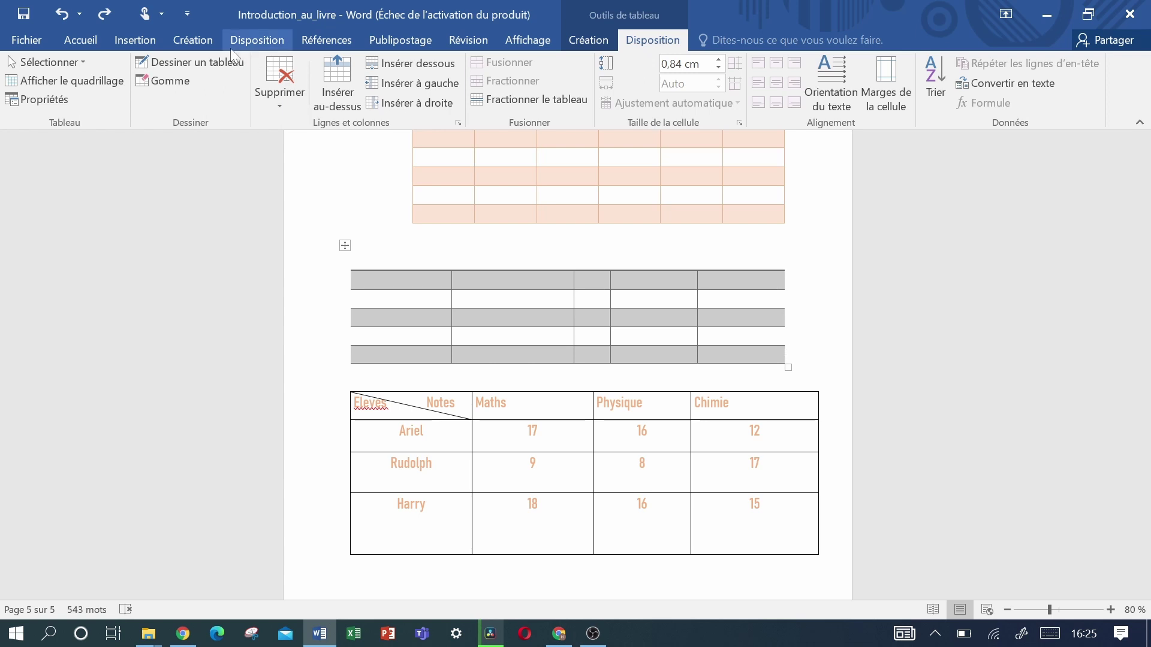
pyautogui.click(84, 41)
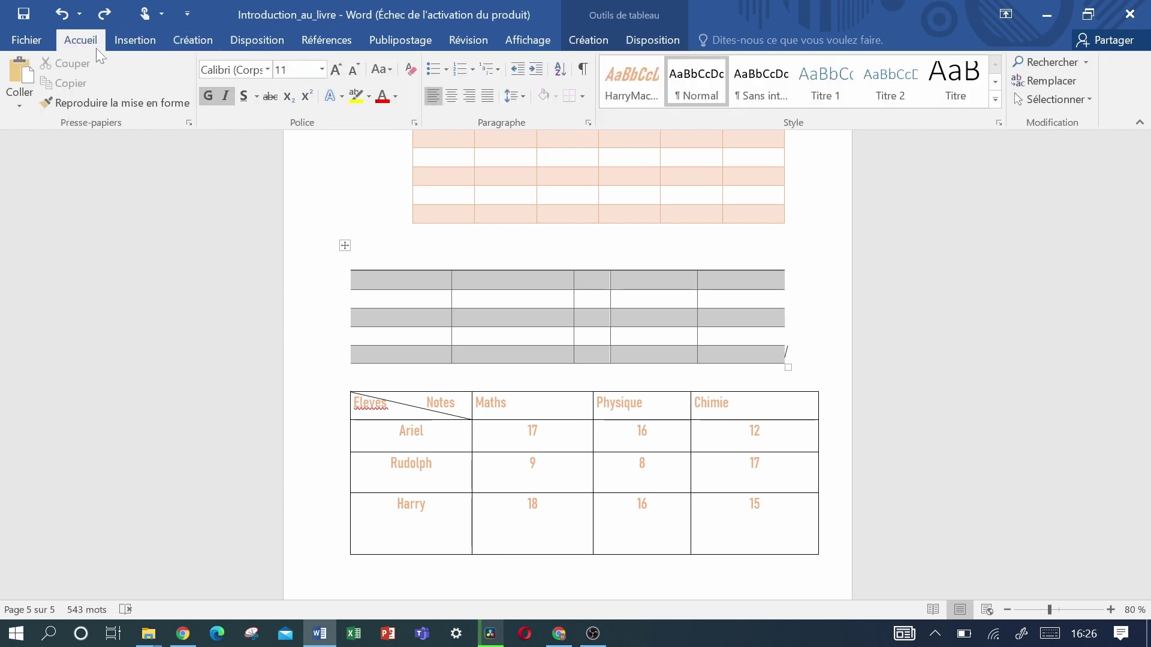
pyautogui.click(144, 40)
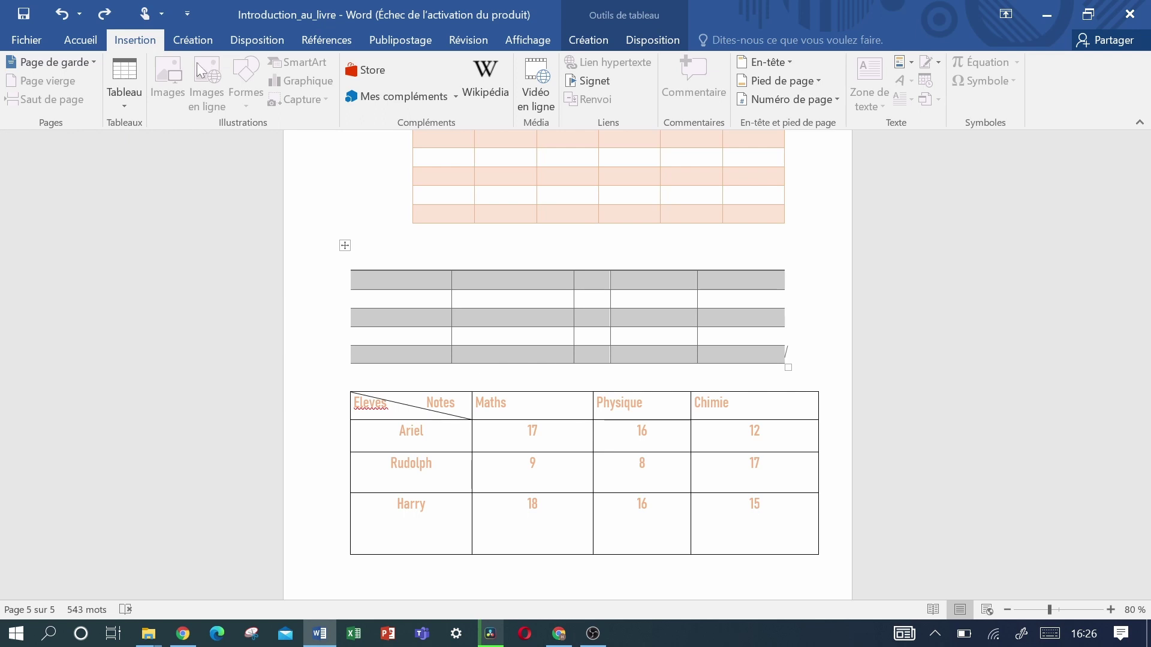
# Use Dessiner un tableau to split Harry's row, adding an empty bottom row
pyautogui.click(123, 72)
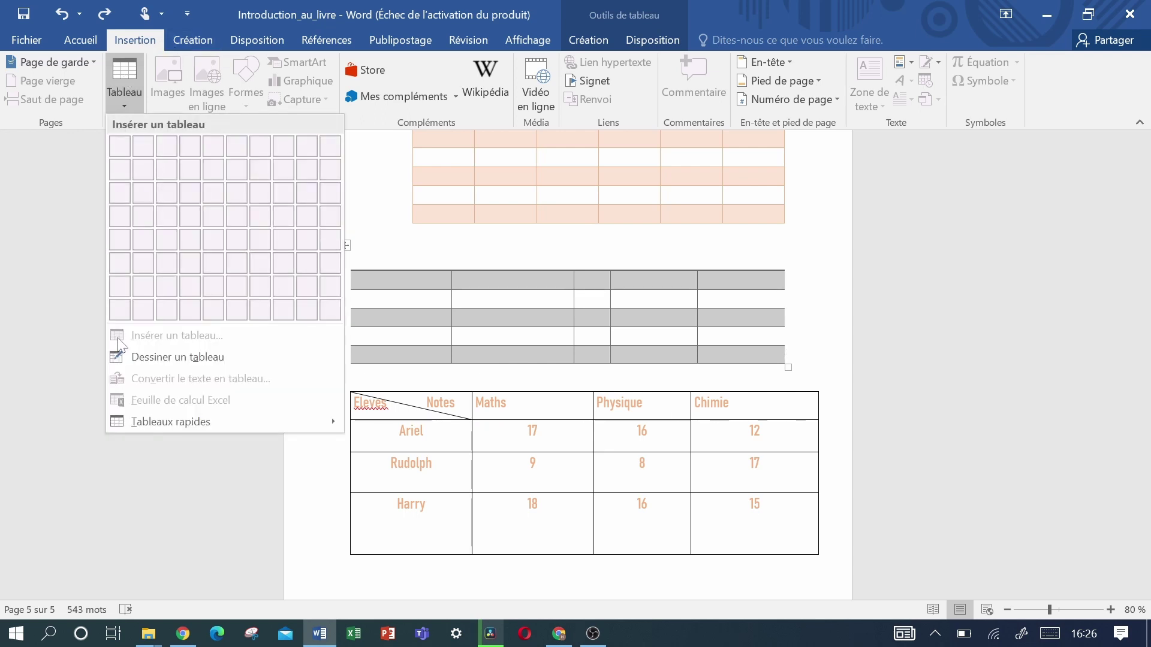
pyautogui.click(137, 360)
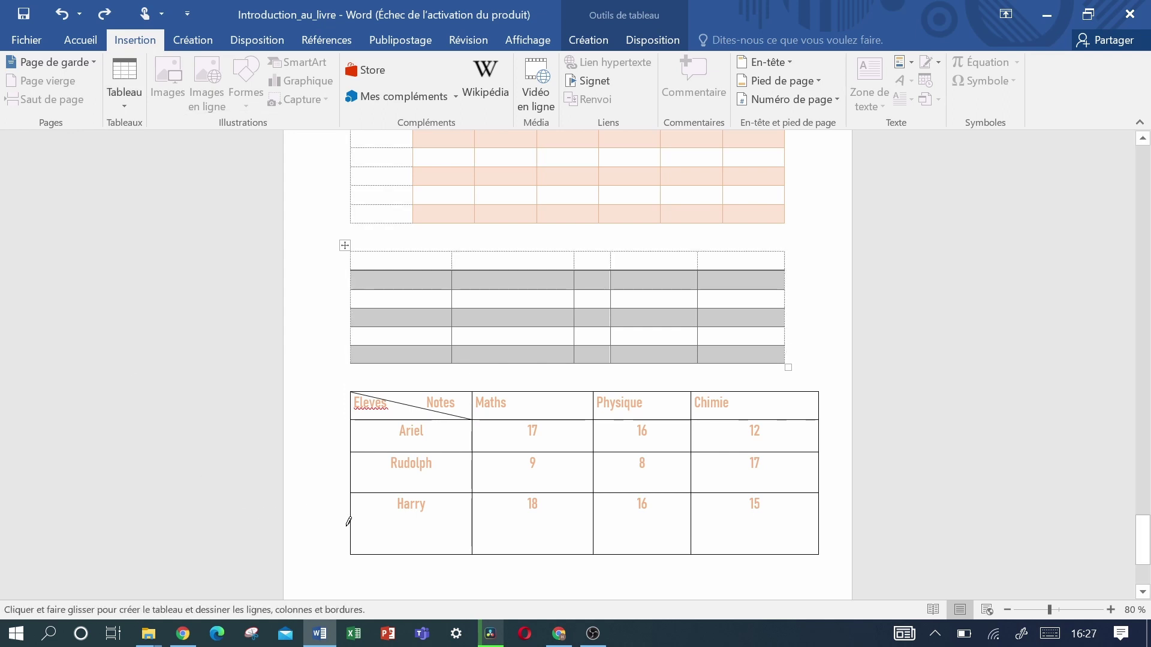
pyautogui.moveTo(352, 520); pyautogui.dragTo(750, 524)
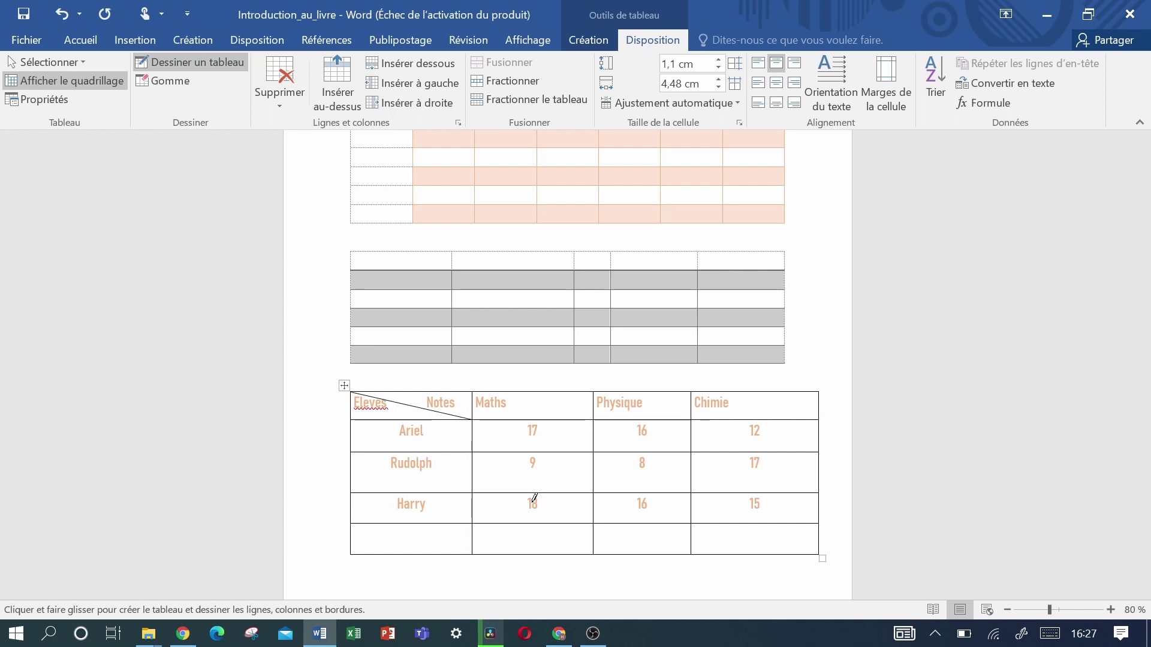
# Insert =SUM(ABOVE) in the bottom Maths cell, giving a total of 44
pyautogui.click(522, 534)
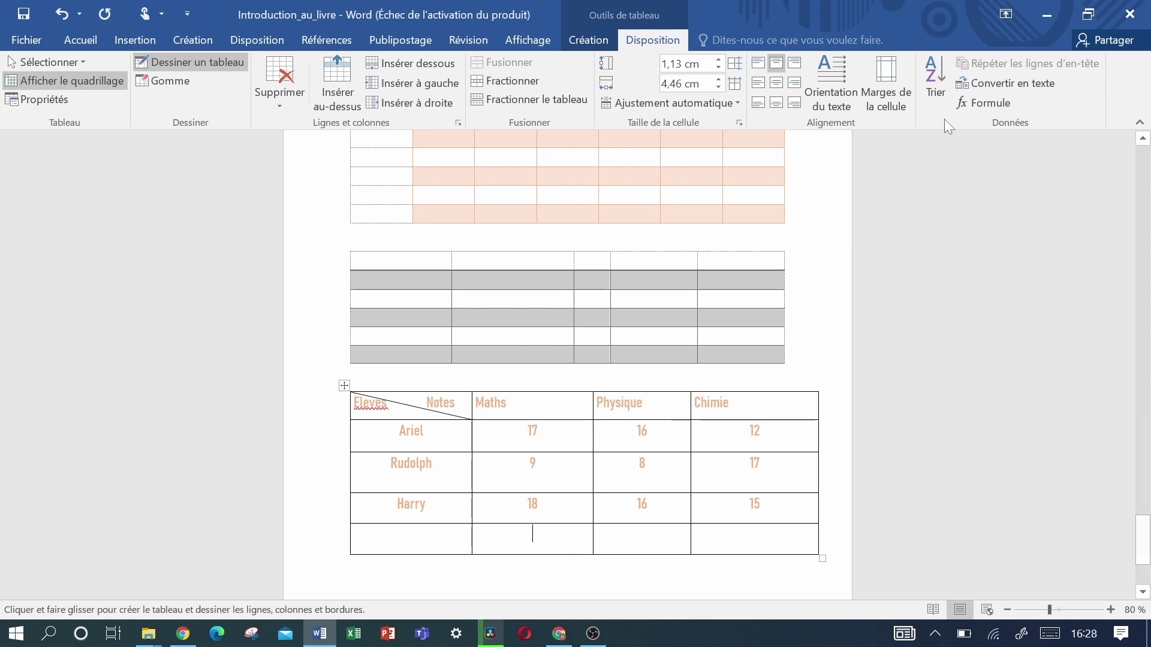
pyautogui.click(974, 103)
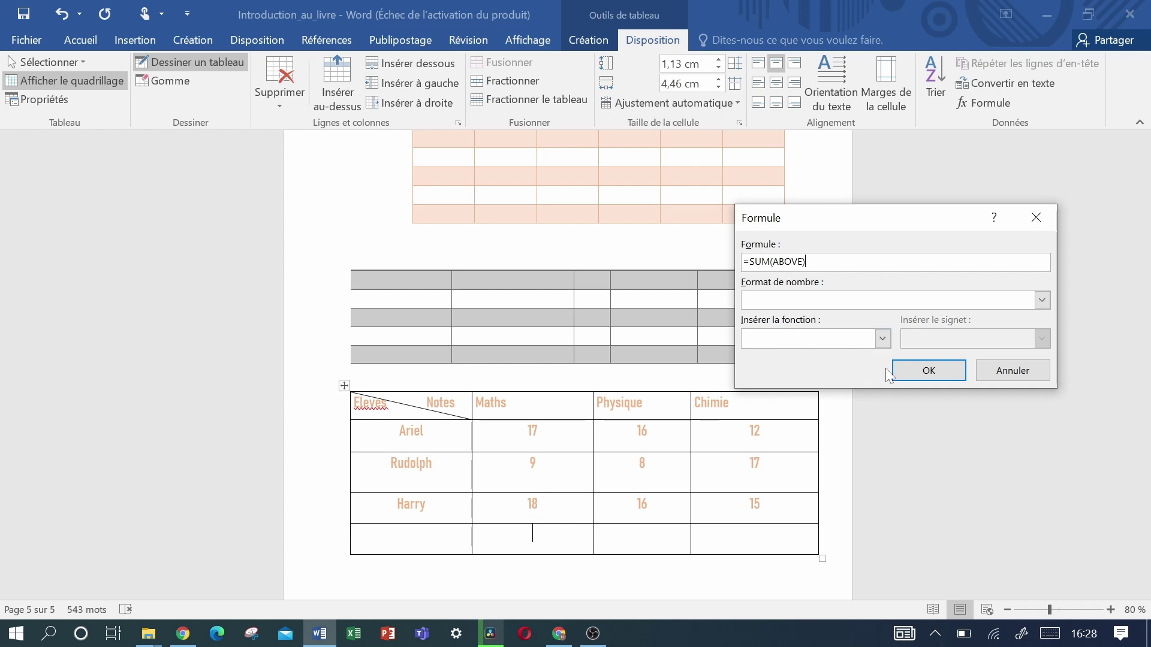
pyautogui.click(919, 370)
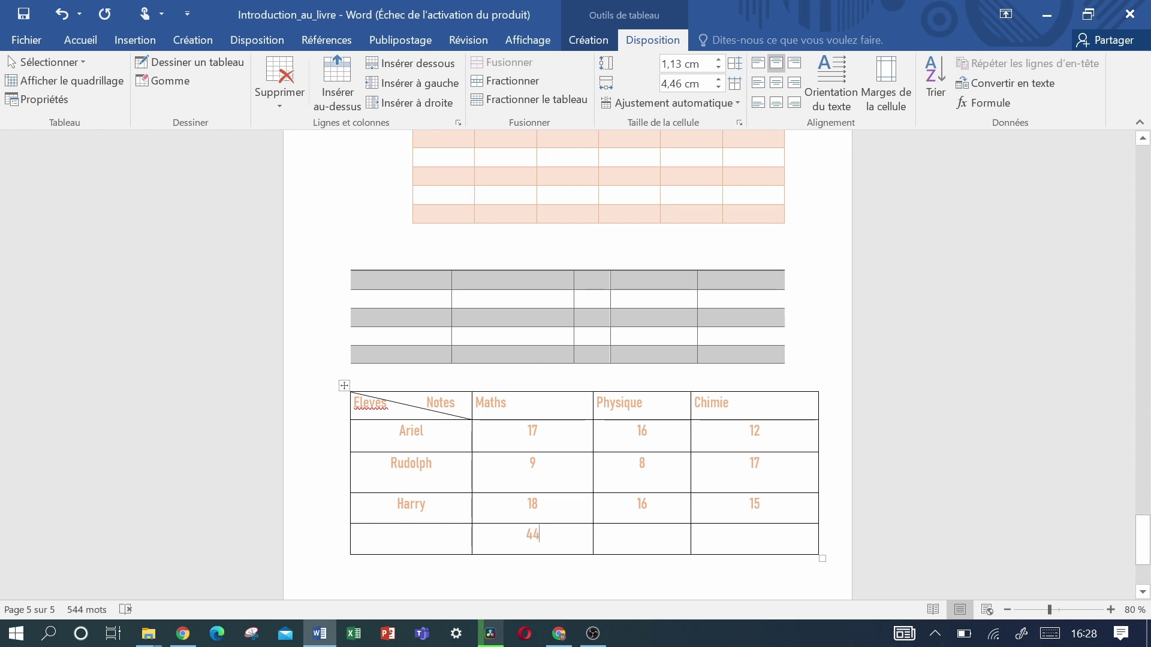
pyautogui.hotkey('alt', 'Tab')
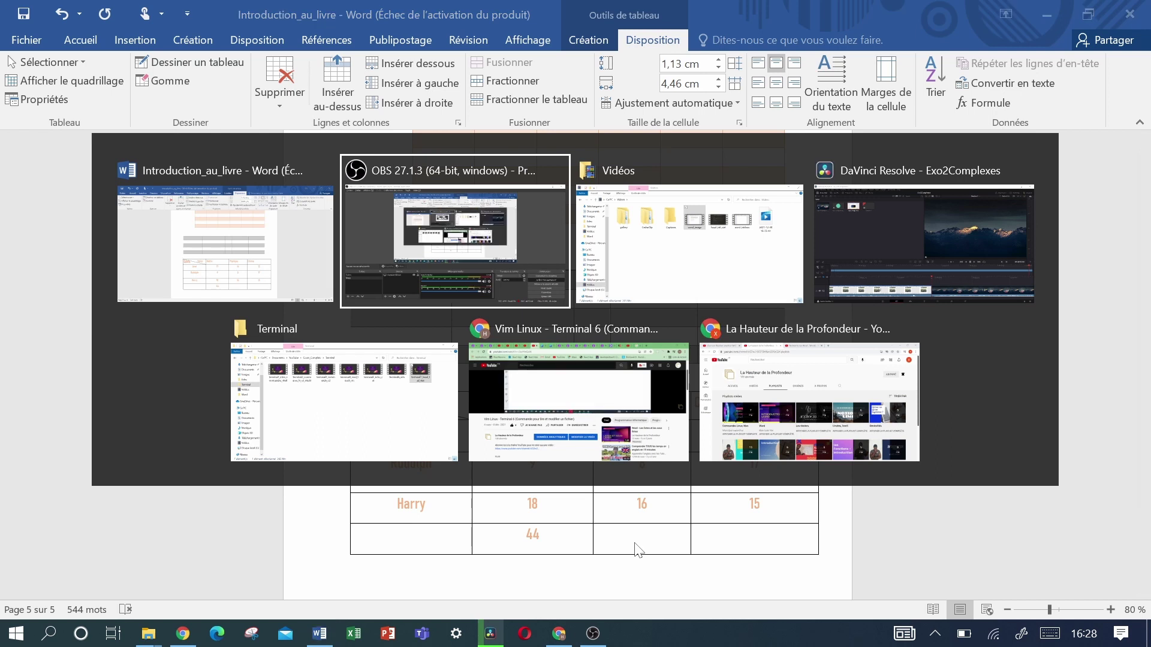
# Switch to Chrome and search 'google traduction' in a new tab
pyautogui.hotkey('alt', 'Tab')
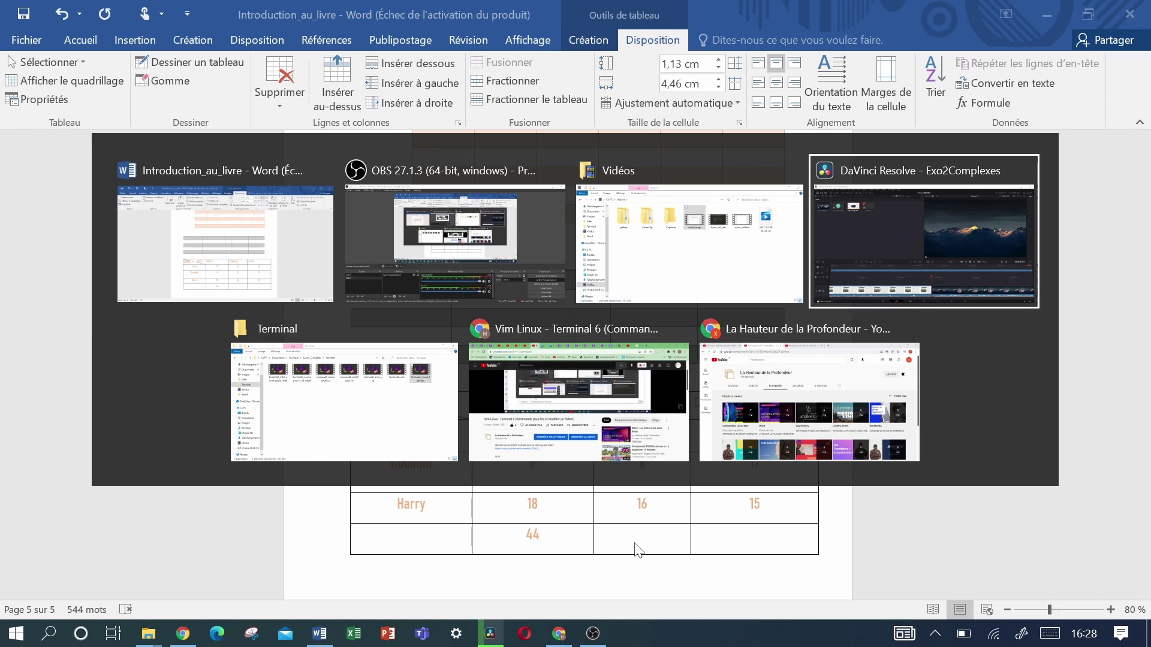
pyautogui.hotkey('alt', 'Tab')
pyautogui.hotkey('alt', 'Tab')
pyautogui.hotkey('alt', 'Tab')
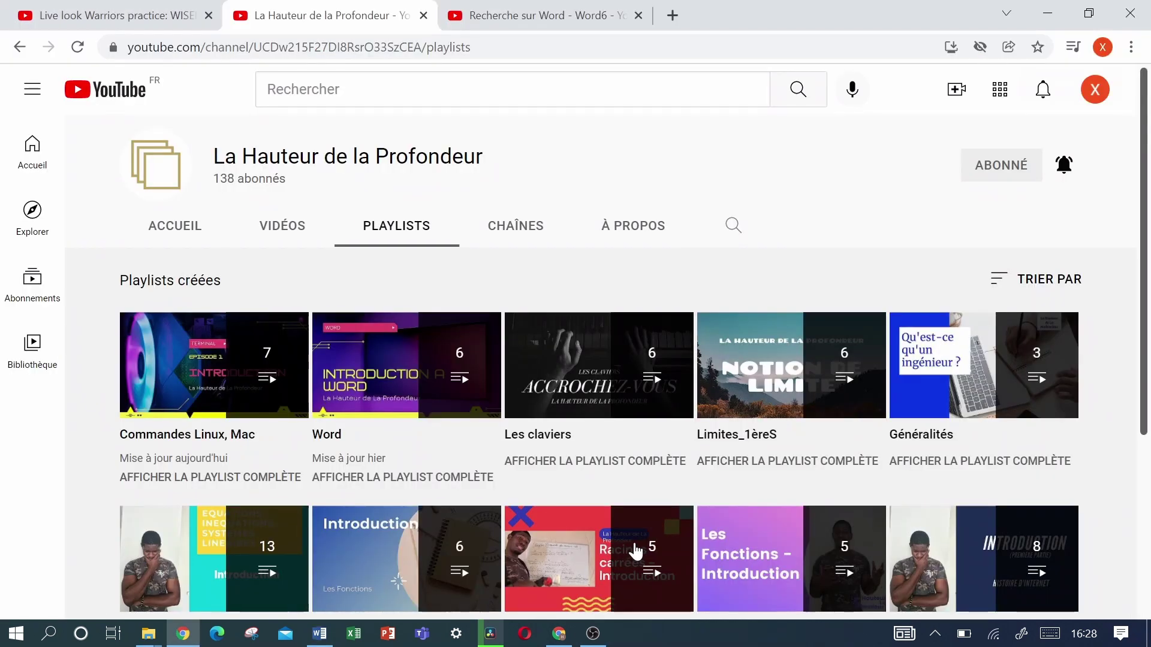
pyautogui.hotkey('ctrl', 't')
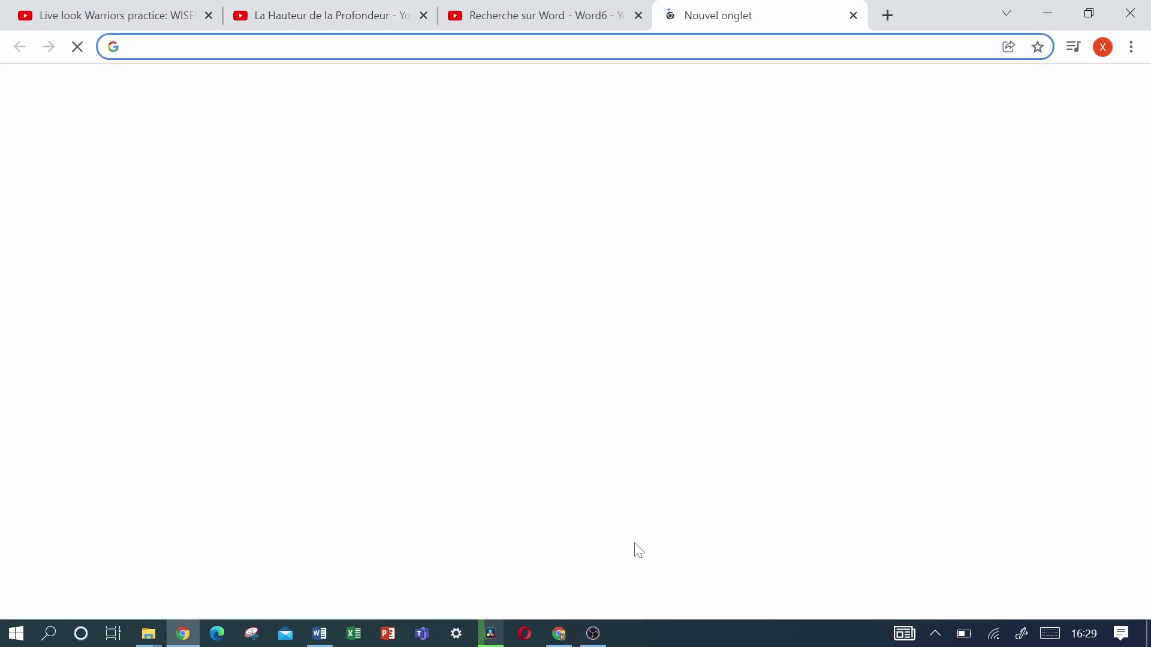
pyautogui.write('g')
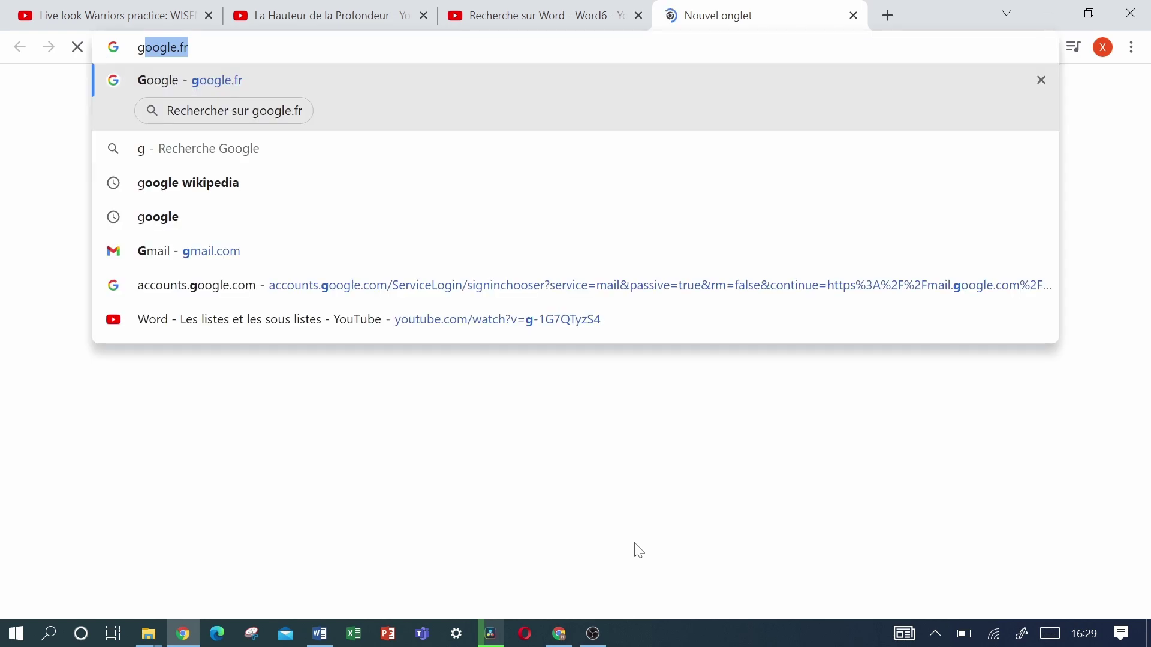
pyautogui.write('o')
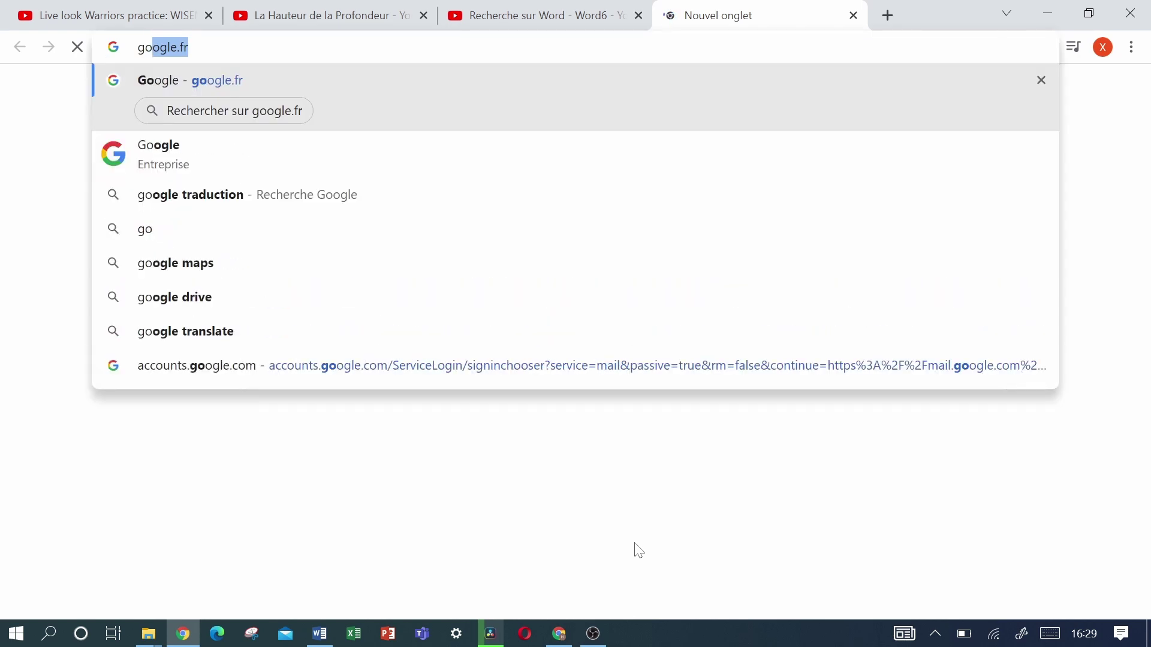
pyautogui.press('Down')
pyautogui.press('Down')
pyautogui.press('Return')
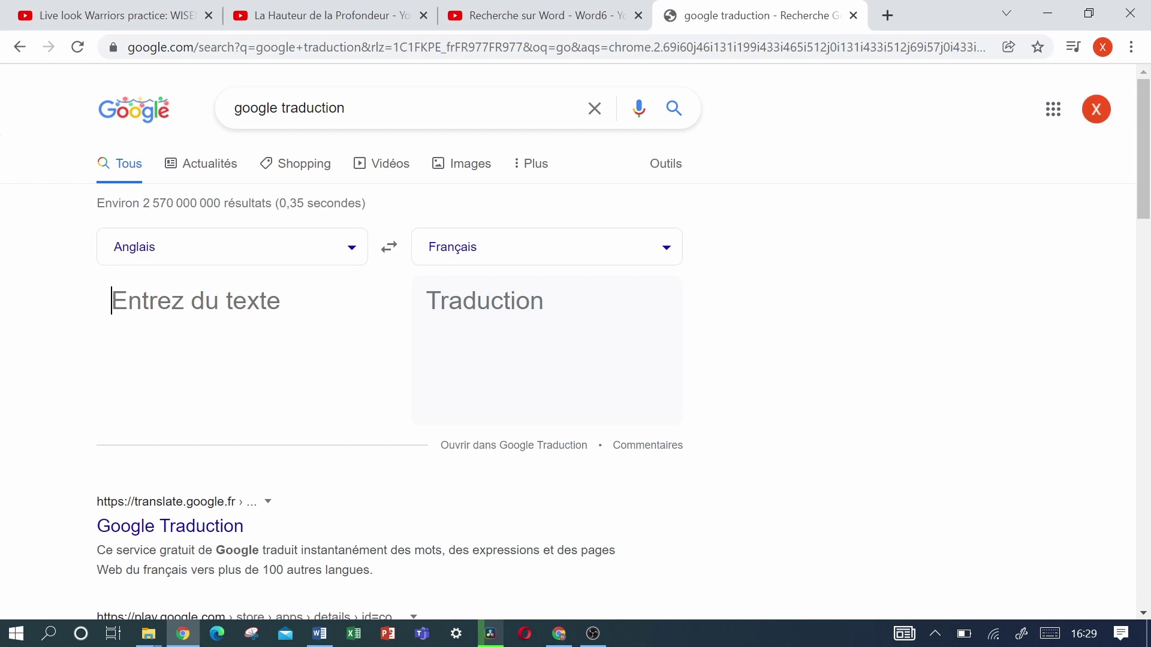
# Translate 'moyenne' from French to English (mean), then return to Word
pyautogui.click(389, 247)
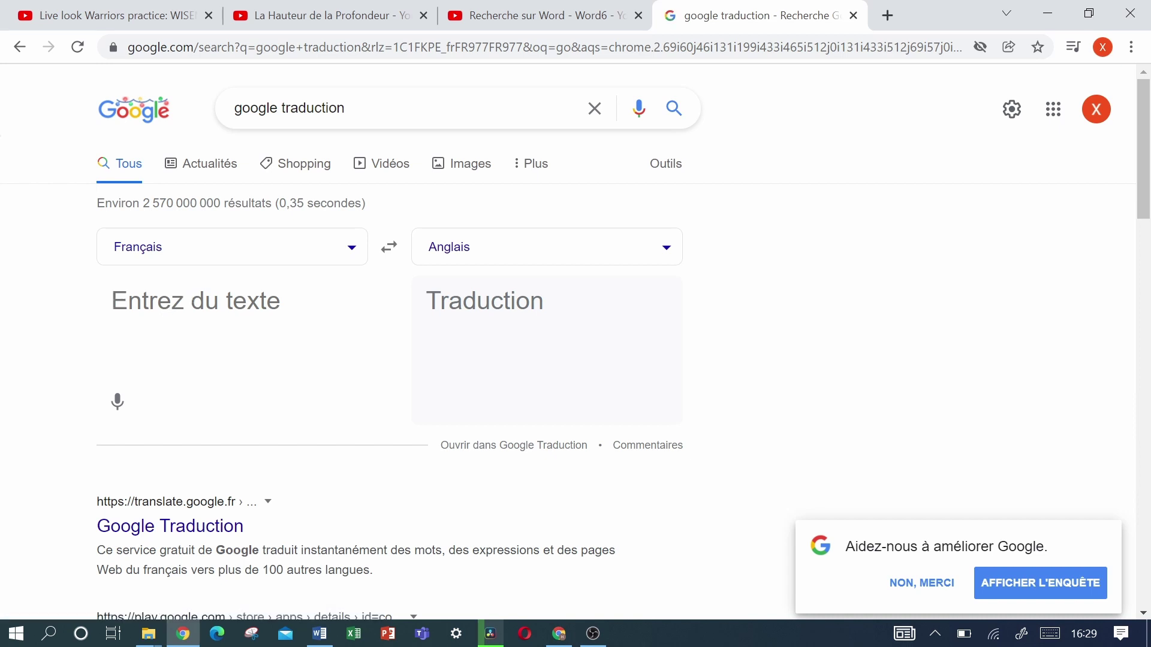
pyautogui.write('mo')
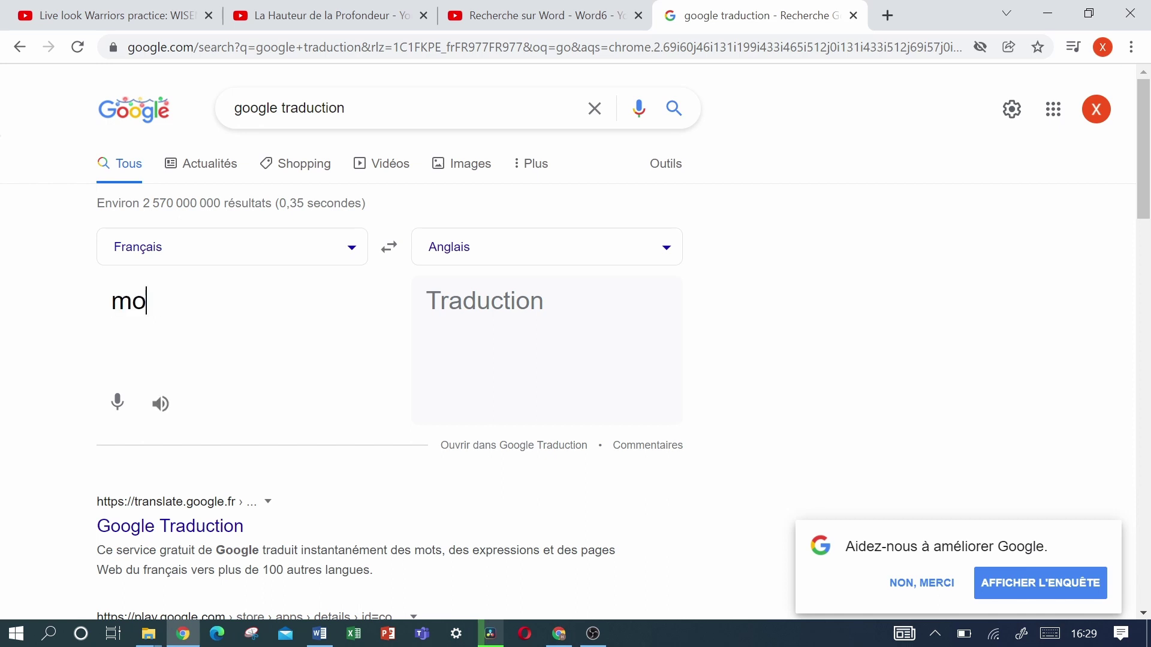
pyautogui.write('yenne')
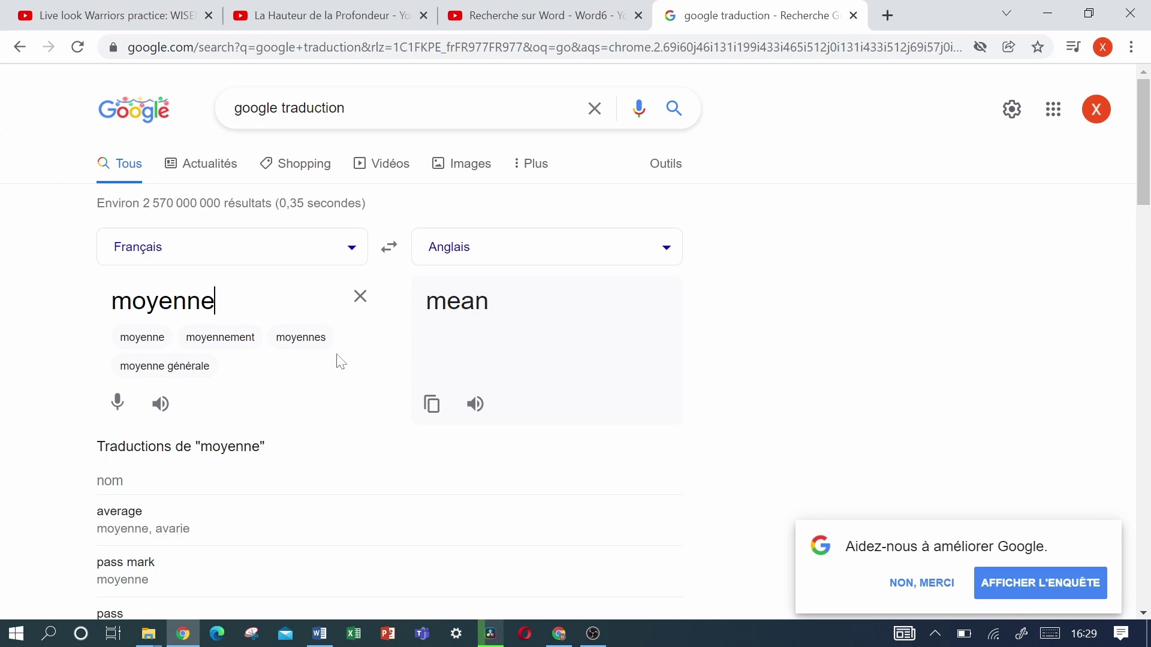
pyautogui.hotkey('alt', 'Tab')
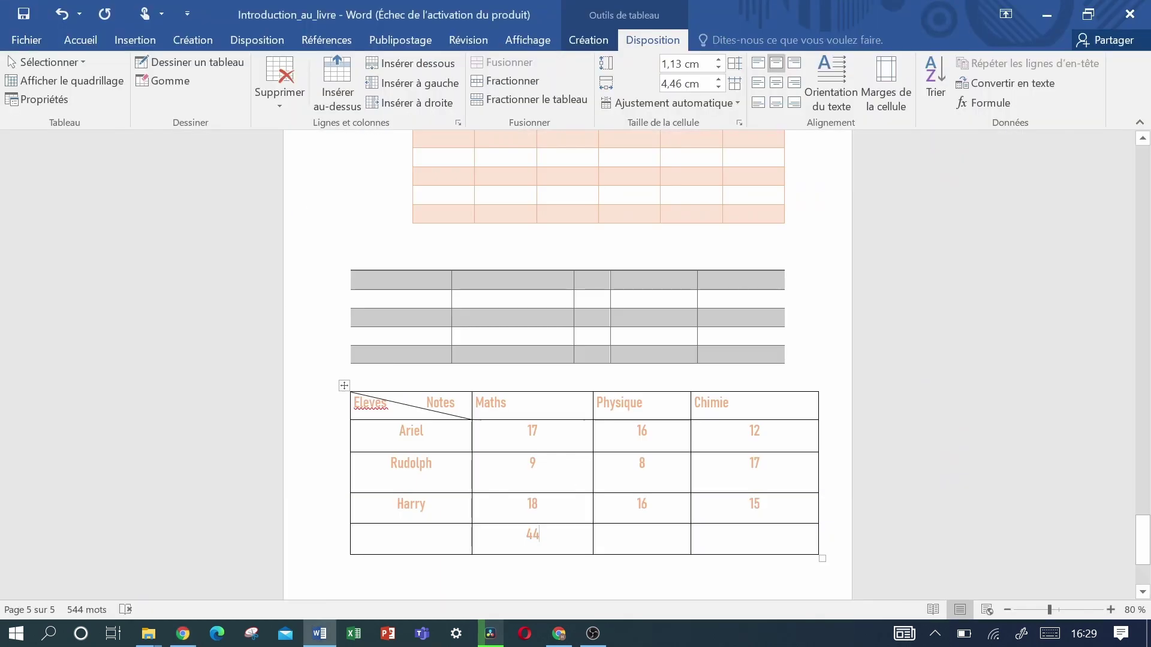
# Fill the bottom Physique cell with =AVERAGE(ABOVE), giving 13,33
pyautogui.press('Tab')
pyautogui.click(974, 102)
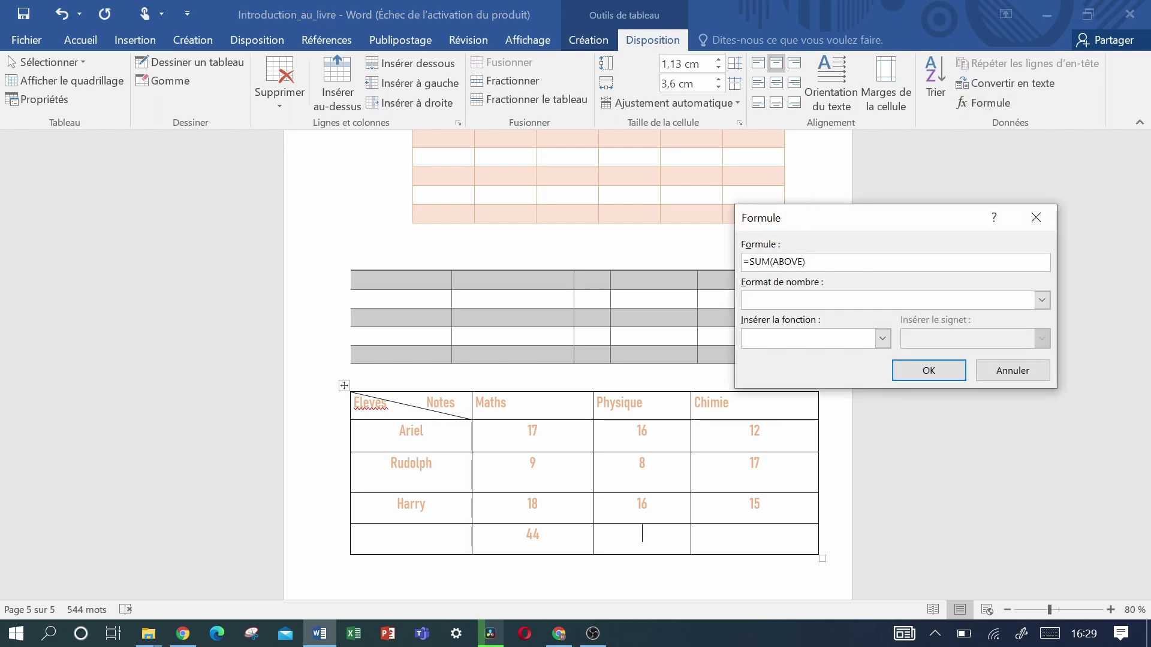
pyautogui.doubleClick(759, 261)
pyautogui.write('AVERAG')
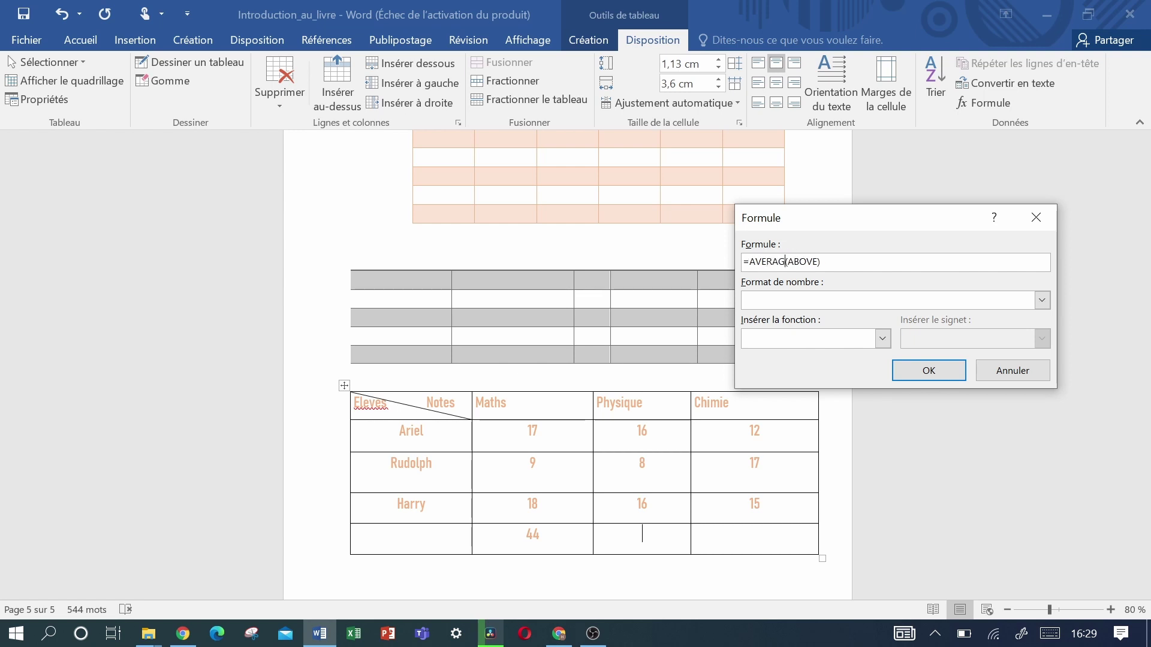
pyautogui.write('E')
pyautogui.click(929, 373)
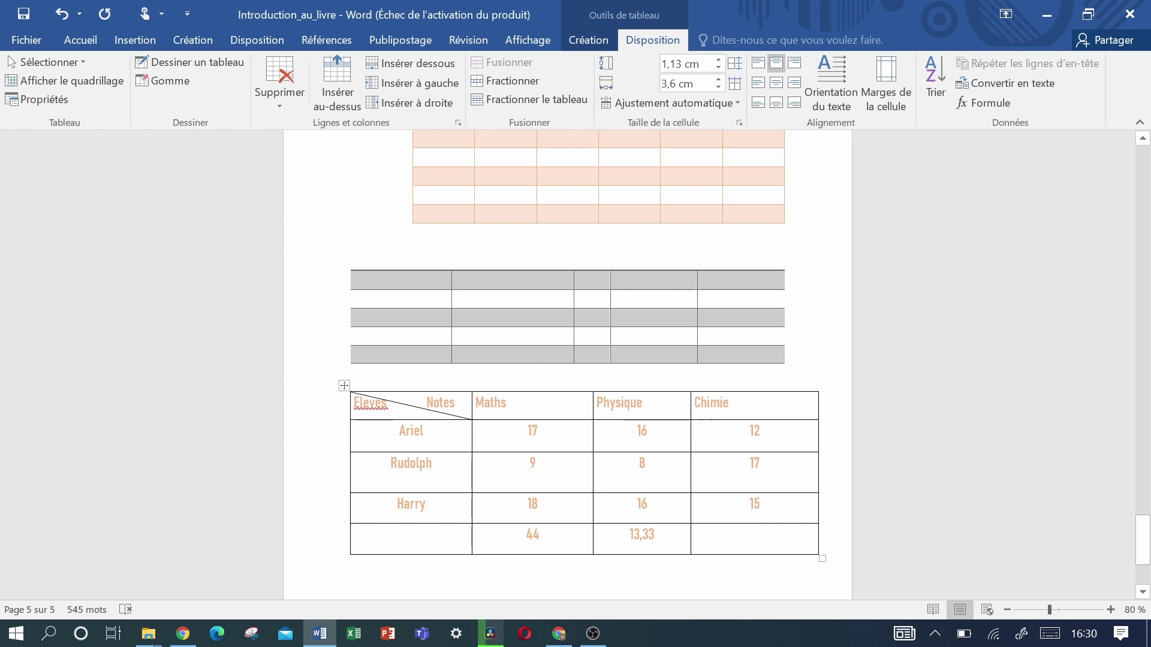
# Enter =PRODUCT(ABOVE) in the bottom Chimie cell, showing 3060
pyautogui.click(755, 534)
pyautogui.click(987, 100)
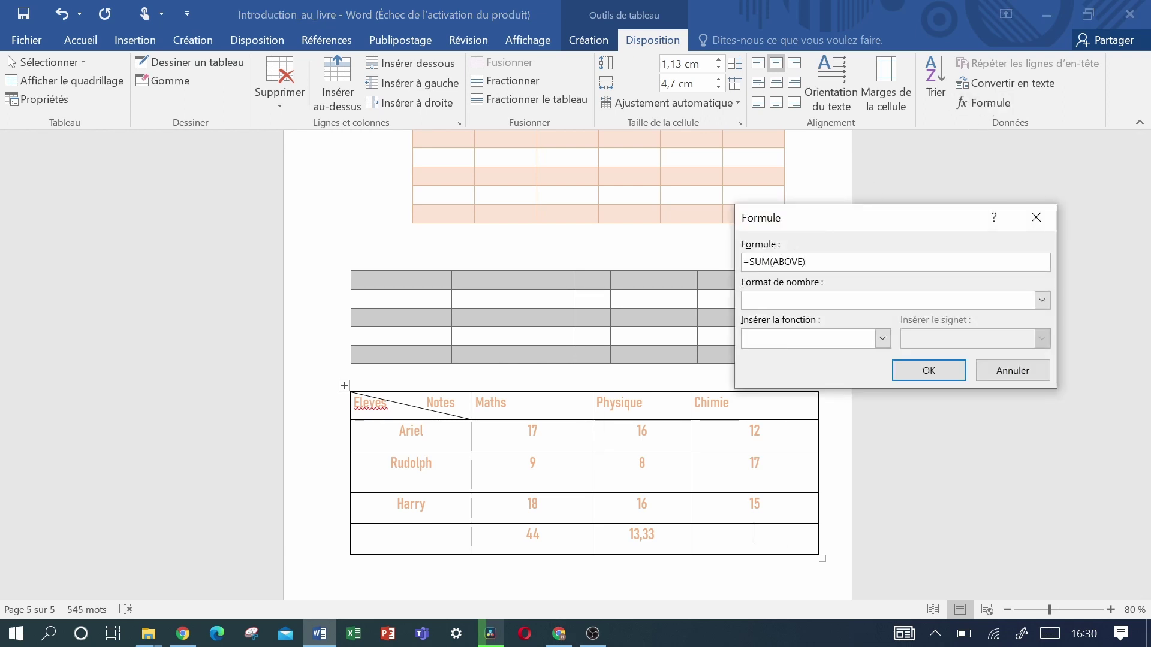
pyautogui.doubleClick(759, 261)
pyautogui.write('PR')
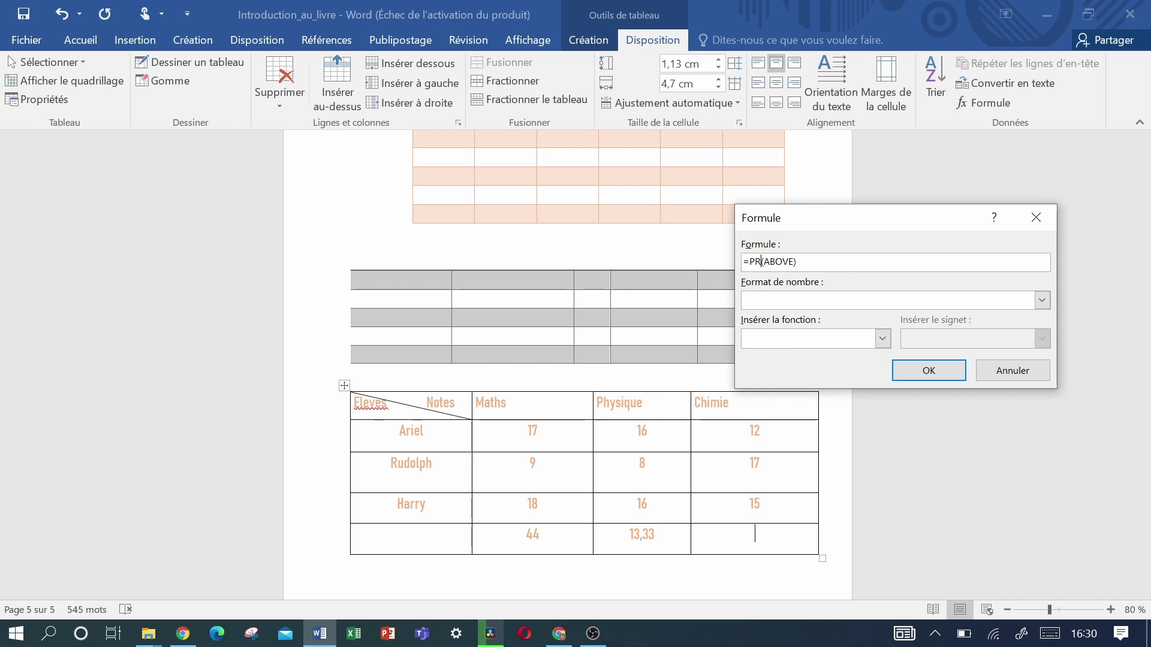
pyautogui.write('ODUCT')
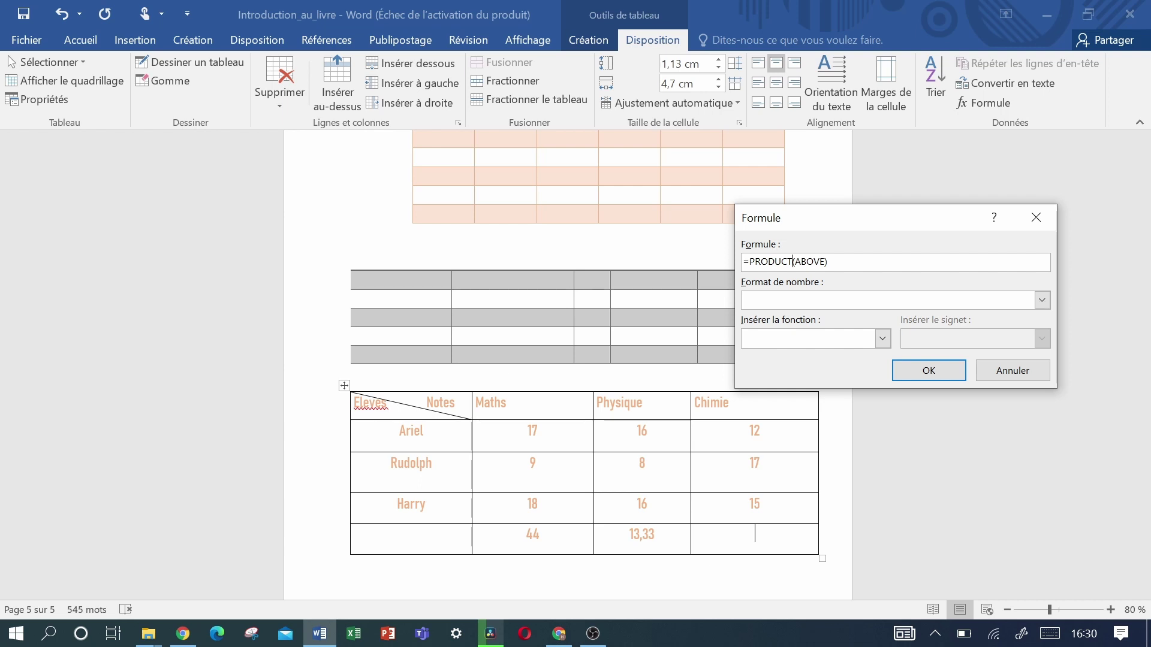
pyautogui.click(926, 376)
pyautogui.click(928, 377)
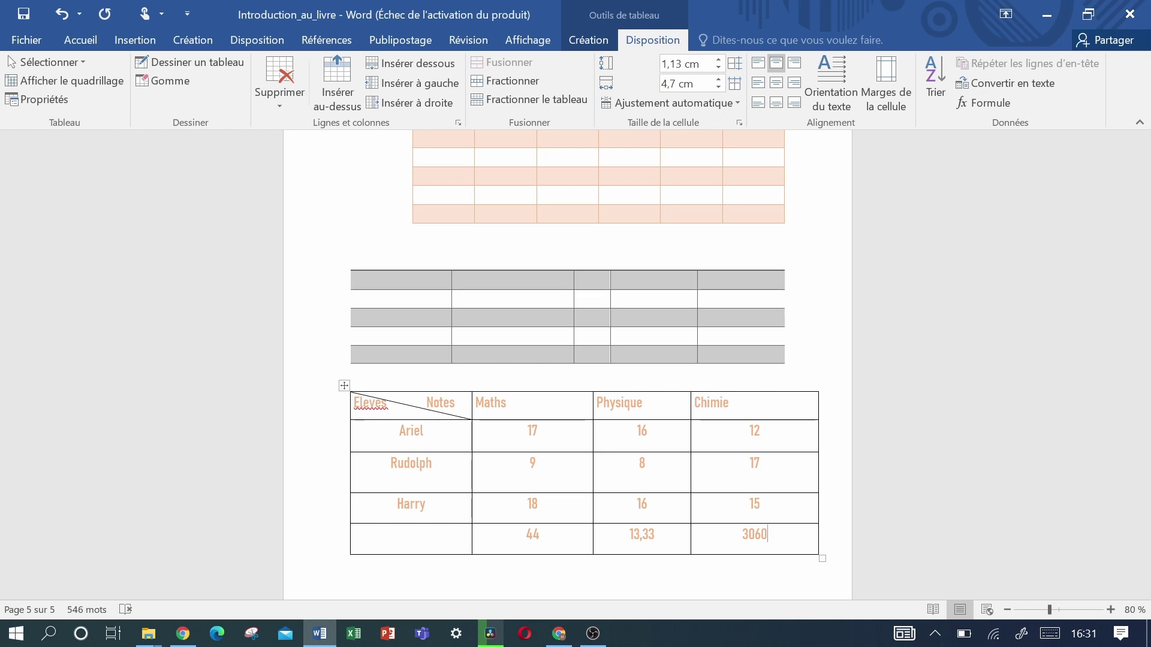
# Narrow the Maths, Physique and Chimie columns and pull in the table's right edge
pyautogui.moveTo(821, 398); pyautogui.dragTo(820, 407)
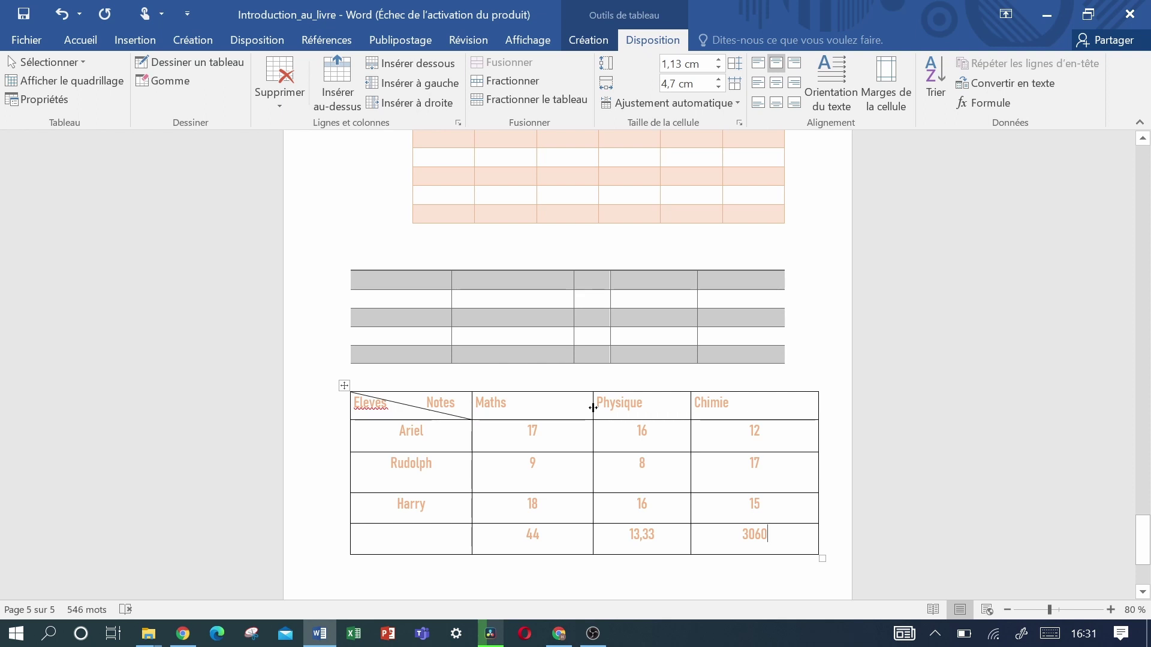
pyautogui.moveTo(593, 406); pyautogui.dragTo(547, 411)
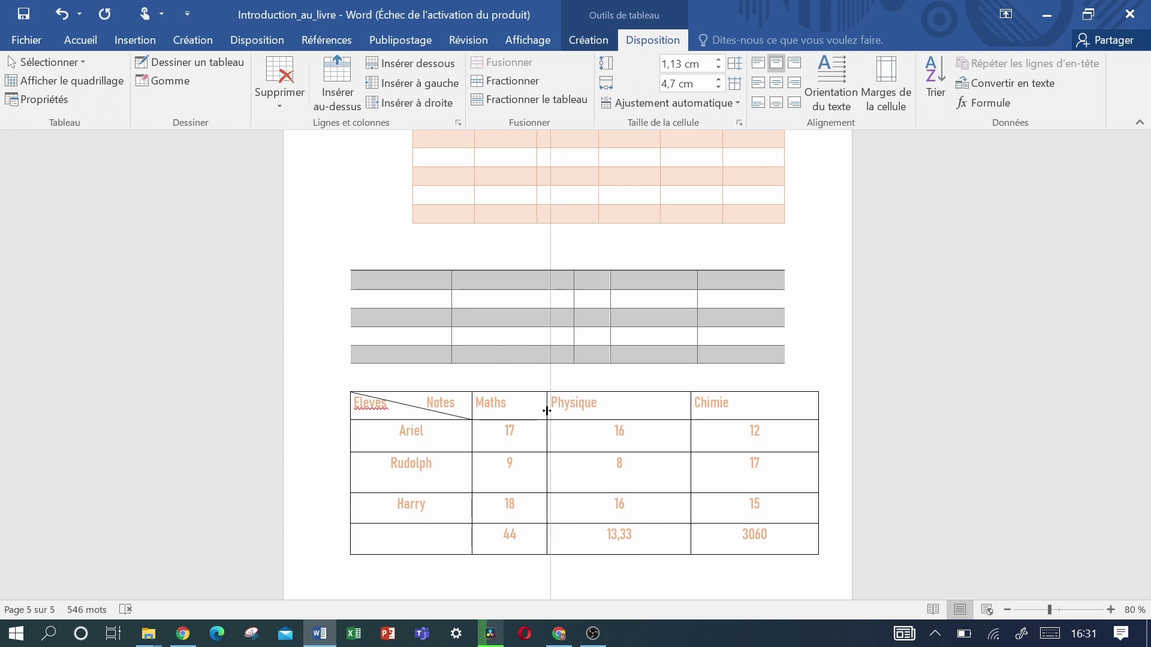
pyautogui.moveTo(548, 411); pyautogui.dragTo(542, 413)
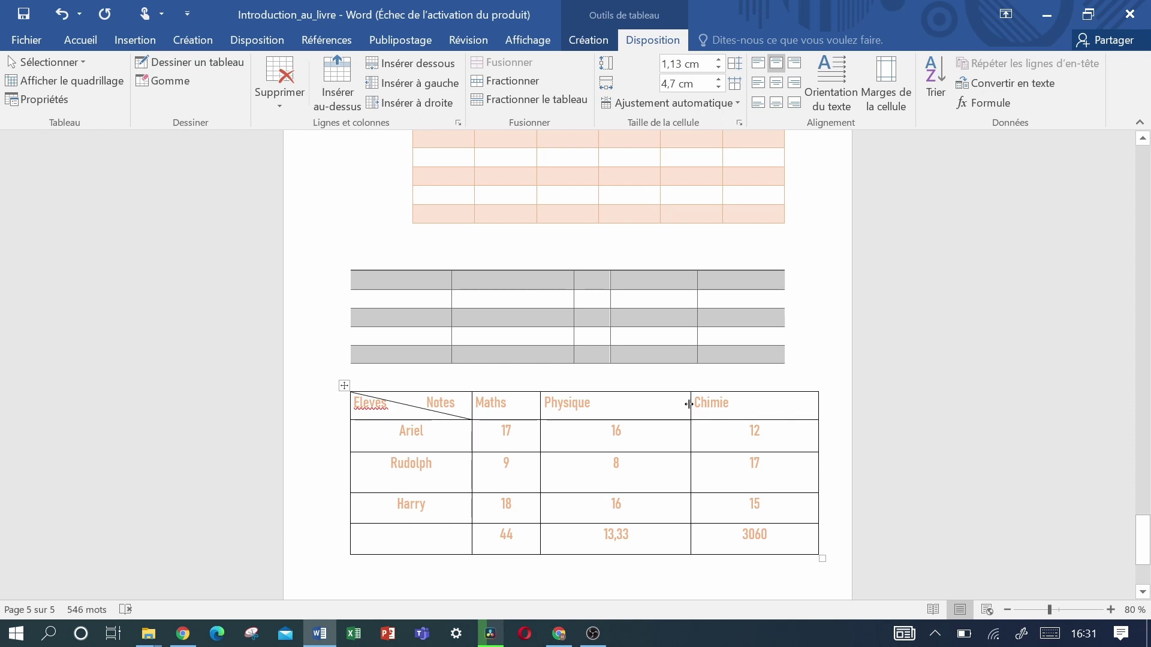
pyautogui.moveTo(689, 405); pyautogui.dragTo(628, 408)
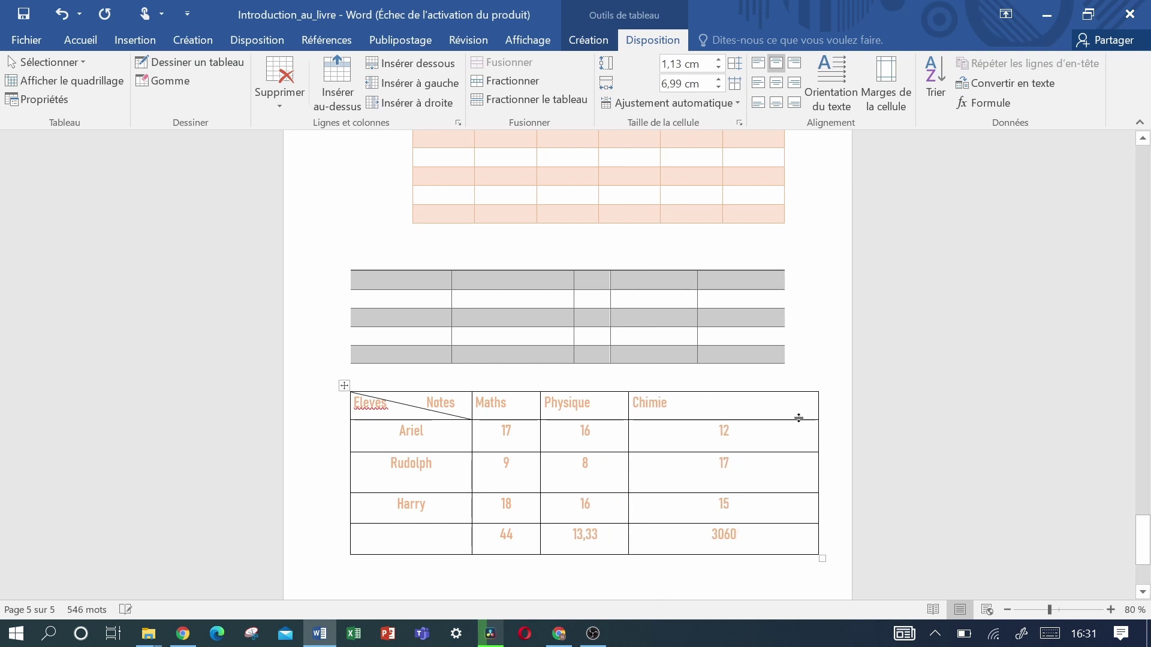
pyautogui.moveTo(818, 419); pyautogui.dragTo(719, 426)
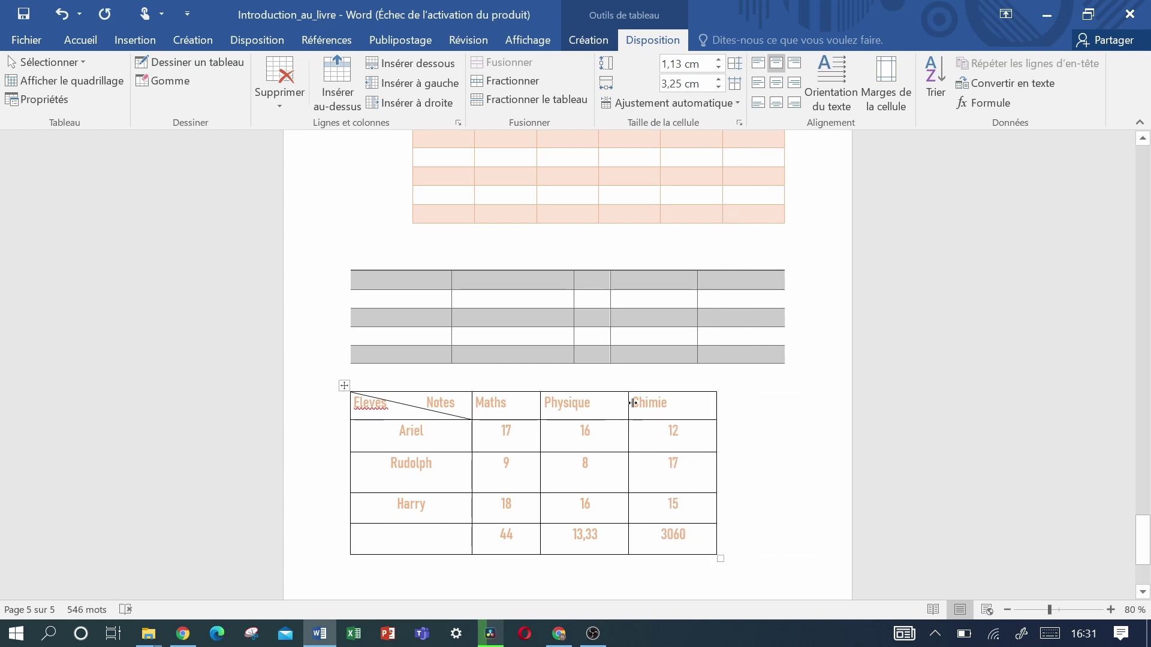
# Select the whole Chimie column and bring up its context menu
pyautogui.moveTo(672, 403); pyautogui.dragTo(683, 531)
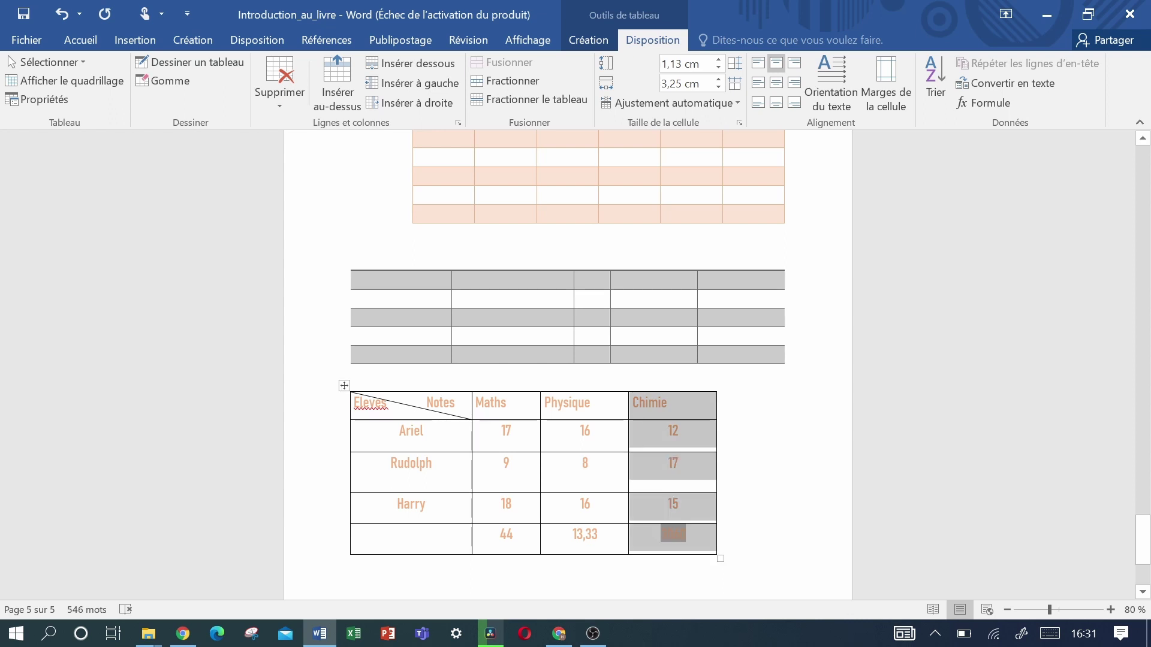
pyautogui.click(683, 530)
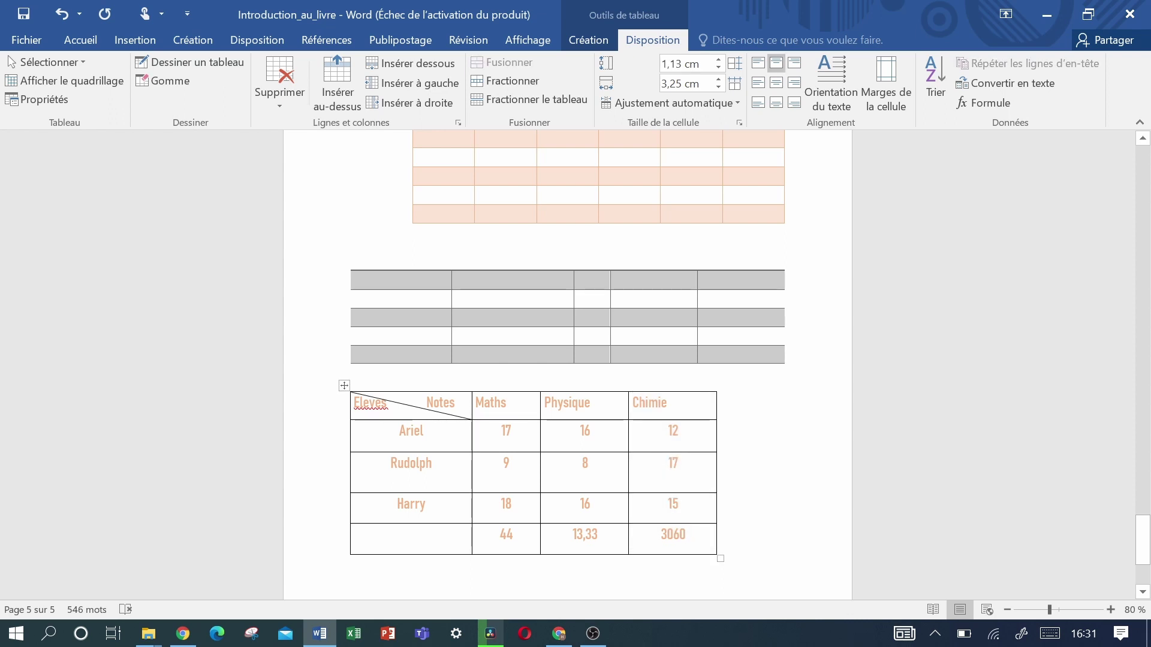
pyautogui.hotkey('shift', 'Up')
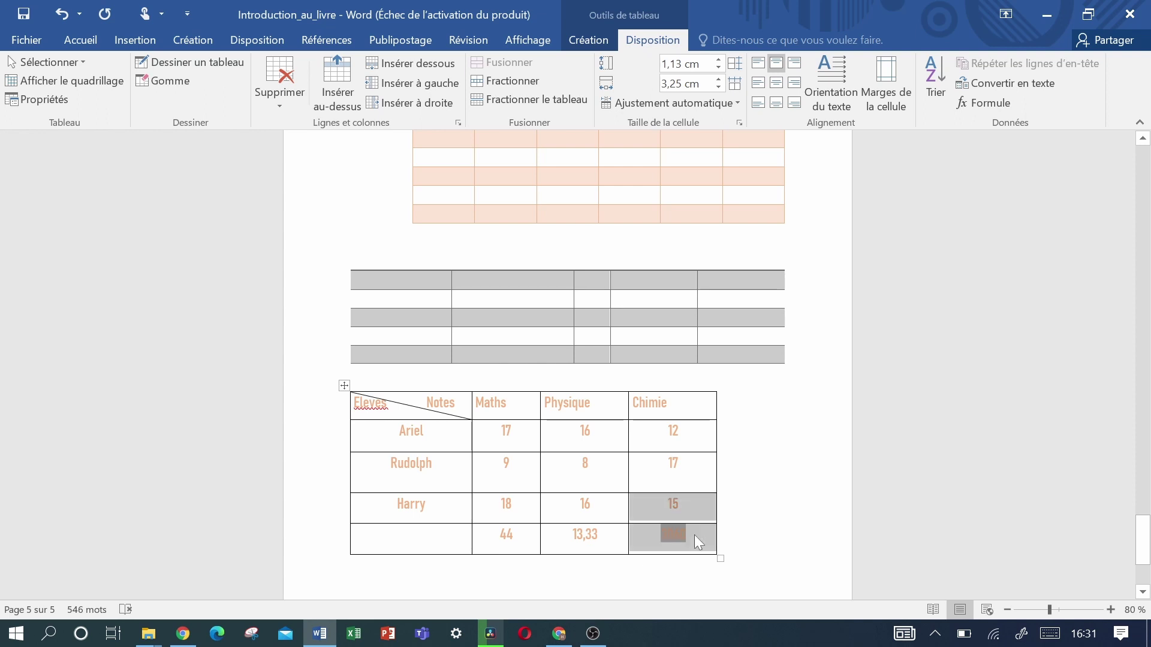
pyautogui.hotkey('shift', 'Up')
pyautogui.hotkey('shift', 'Up')
pyautogui.hotkey('shift', 'Up')
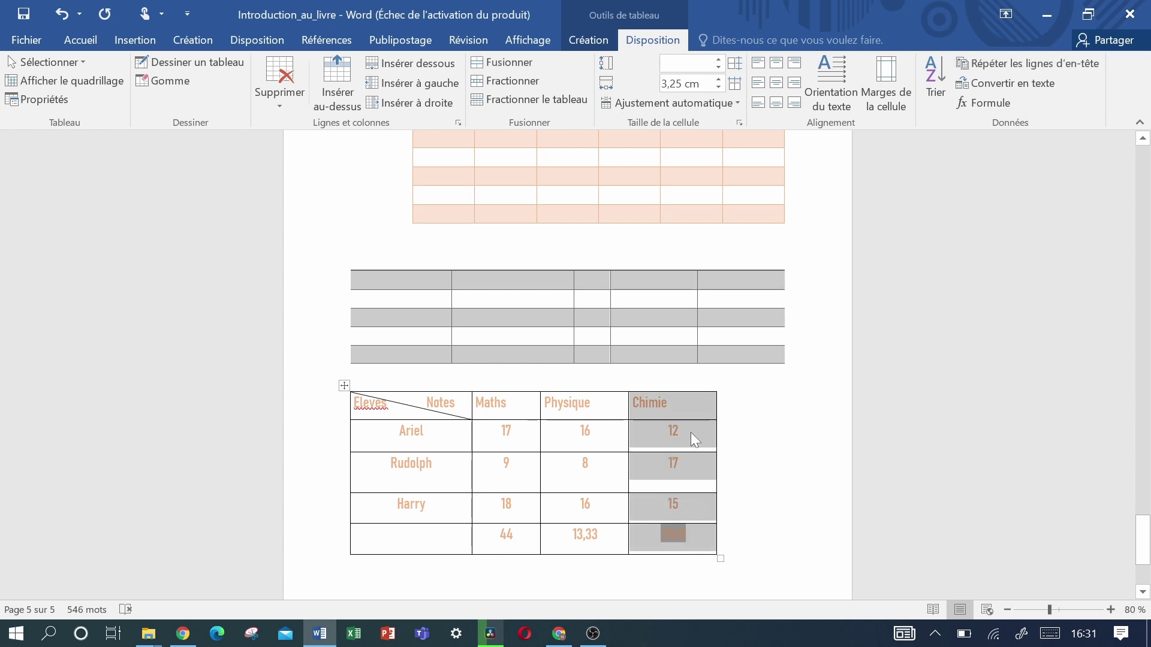
pyautogui.rightClick(690, 433)
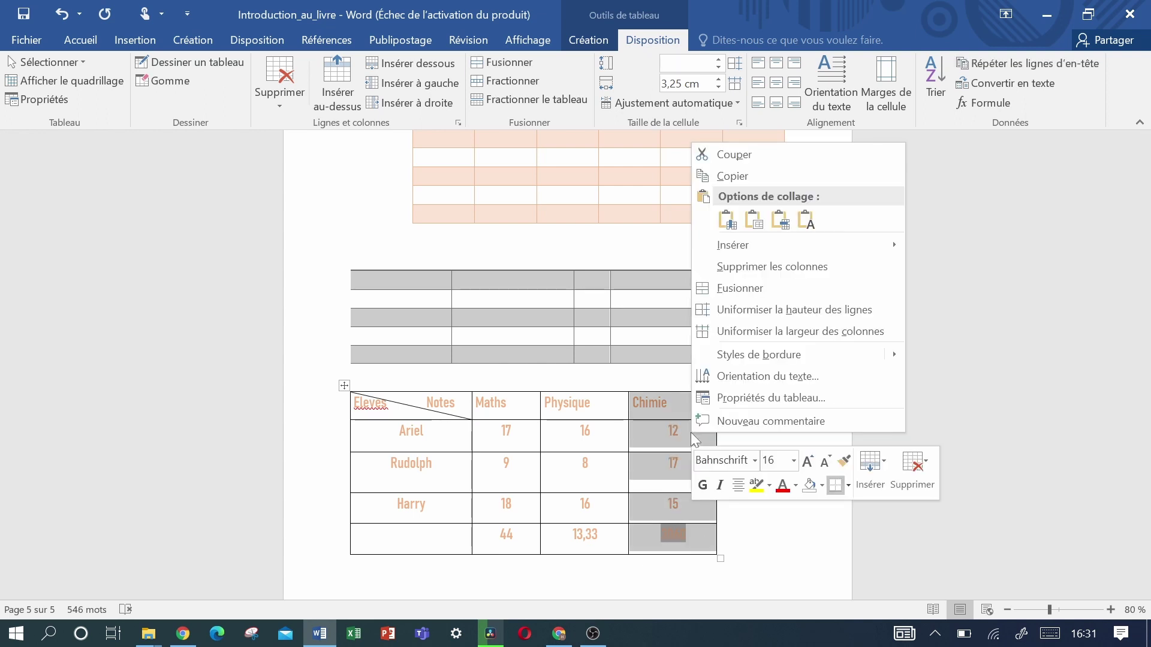
pyautogui.moveTo(732, 245)
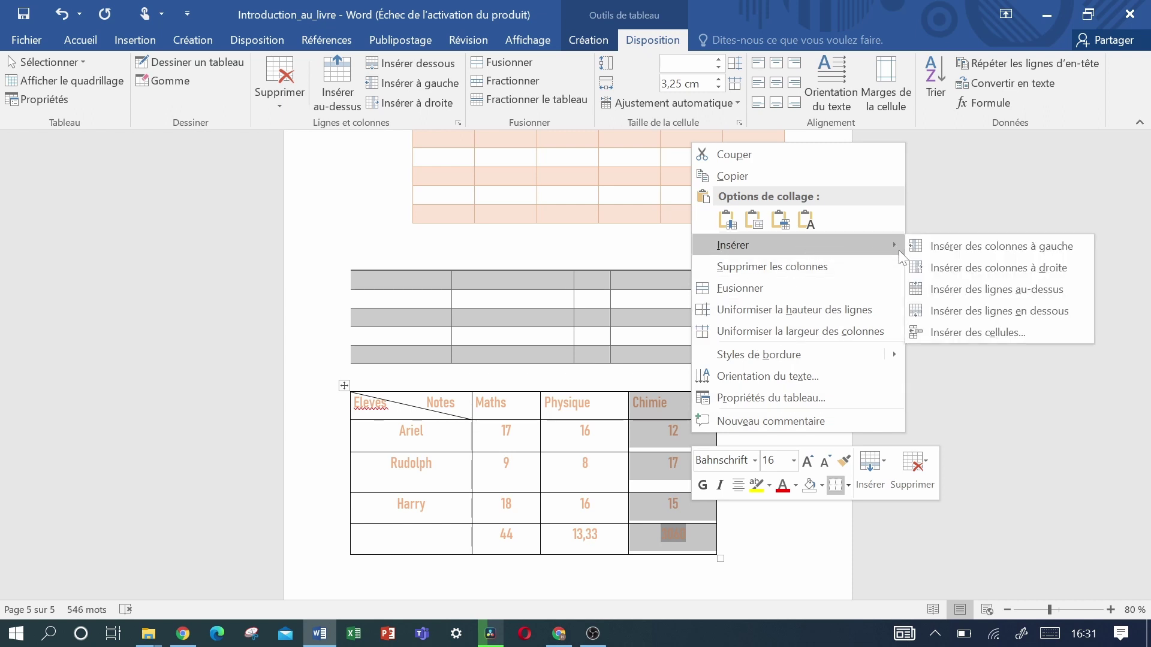
# Insert a column right of Chimie headed 'Moyenne' and dismiss the Chrome notification
pyautogui.click(959, 269)
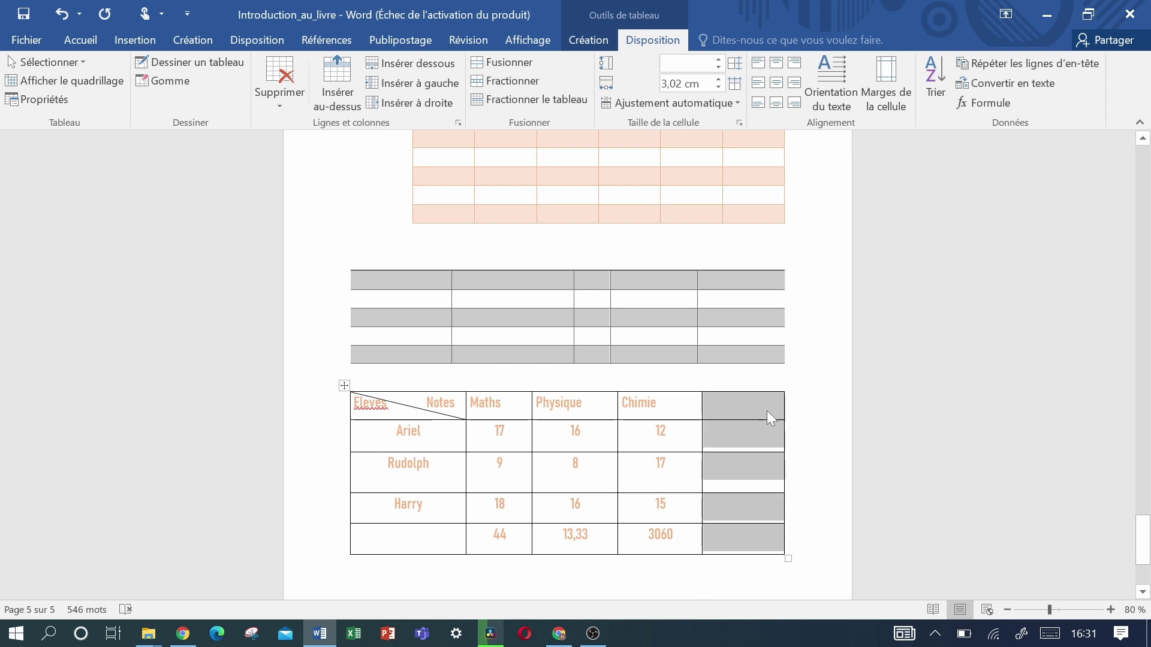
pyautogui.click(757, 411)
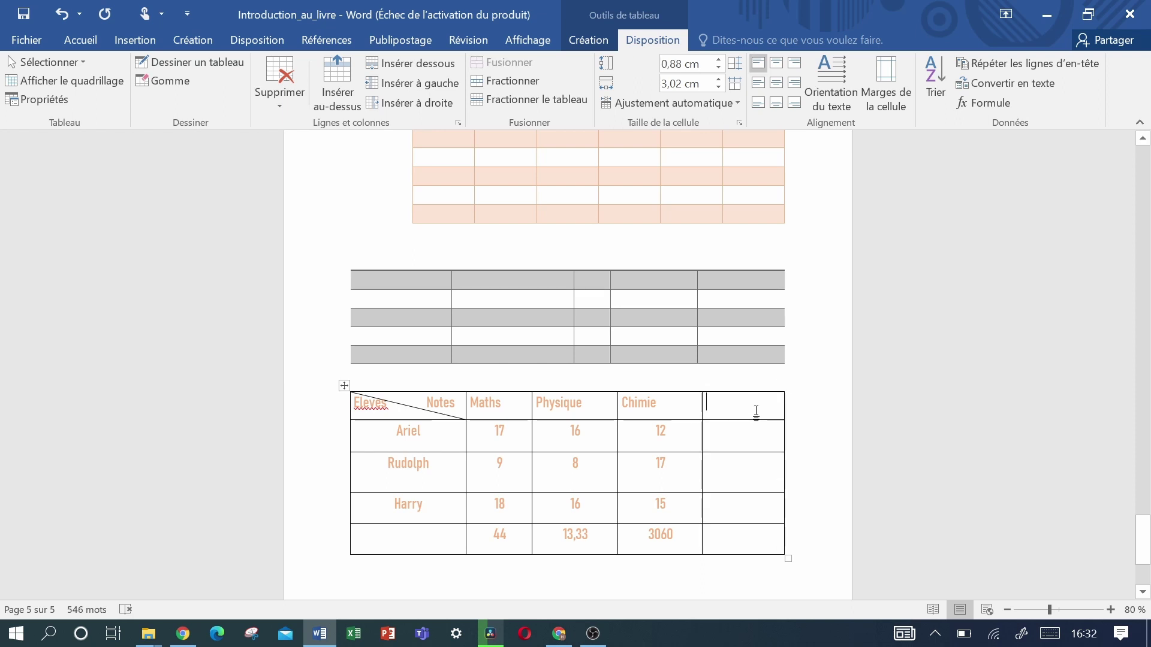
pyautogui.write('Mo')
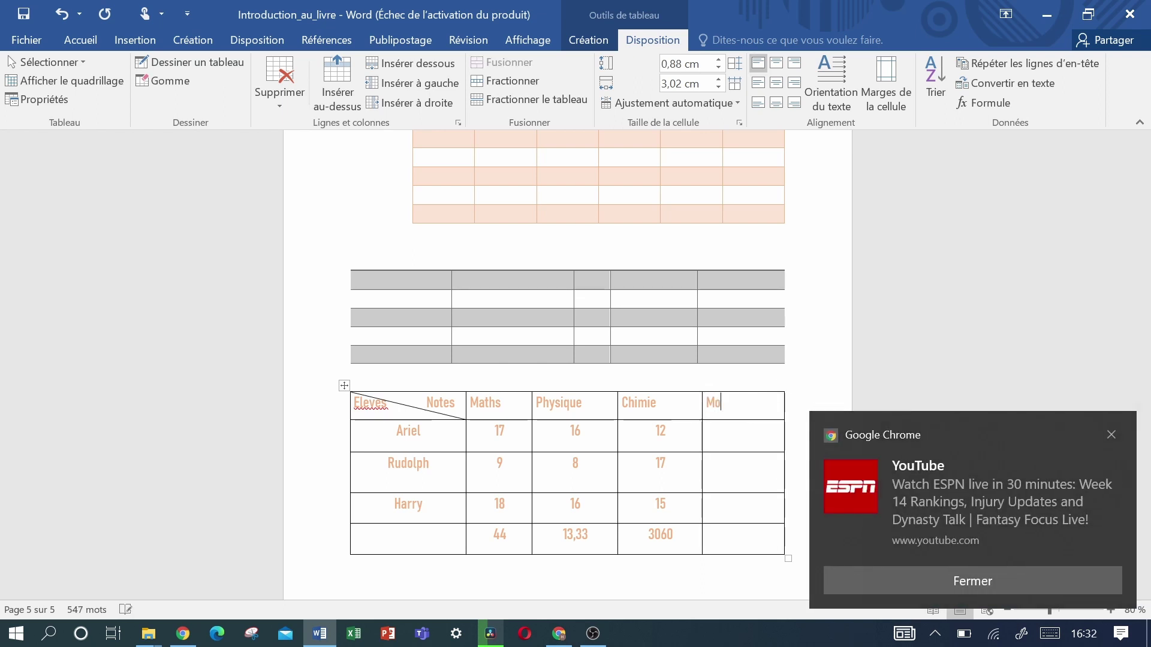
pyautogui.write('ye')
pyautogui.write('nne')
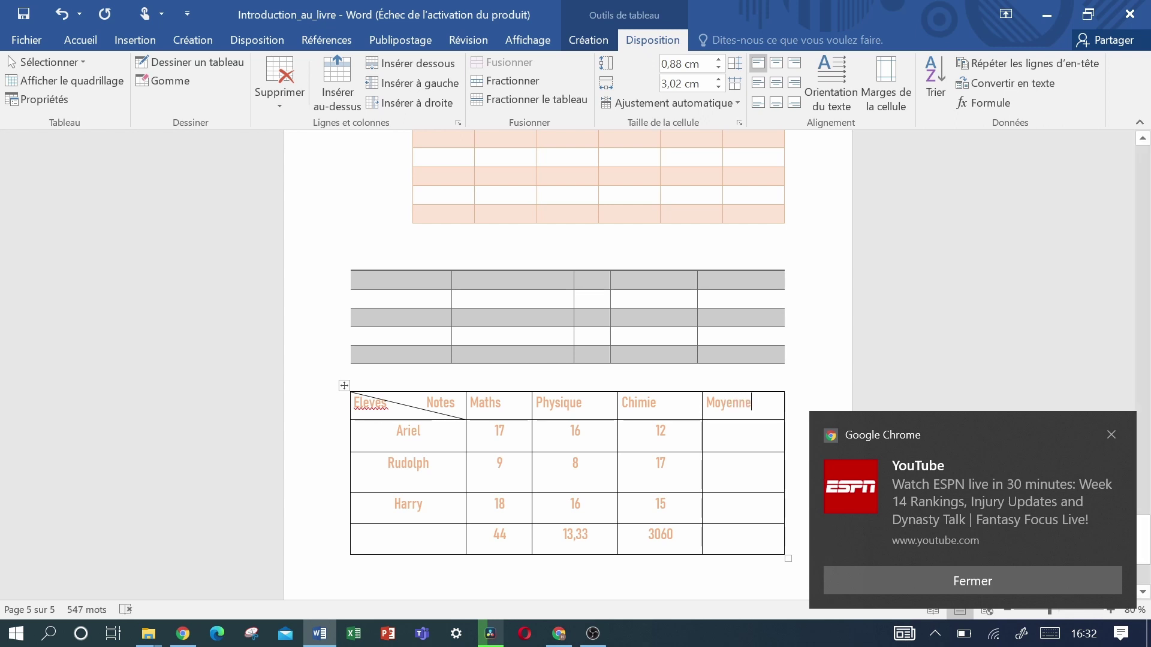
pyautogui.click(744, 430)
pyautogui.moveTo(1085, 440)
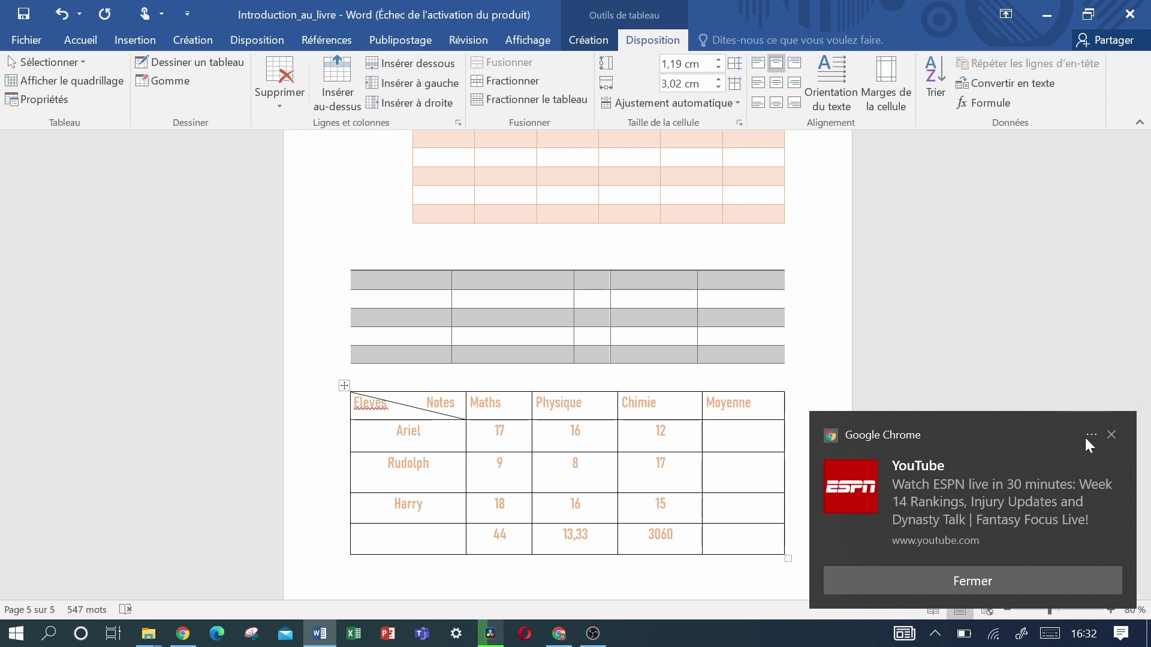
pyautogui.click(1110, 434)
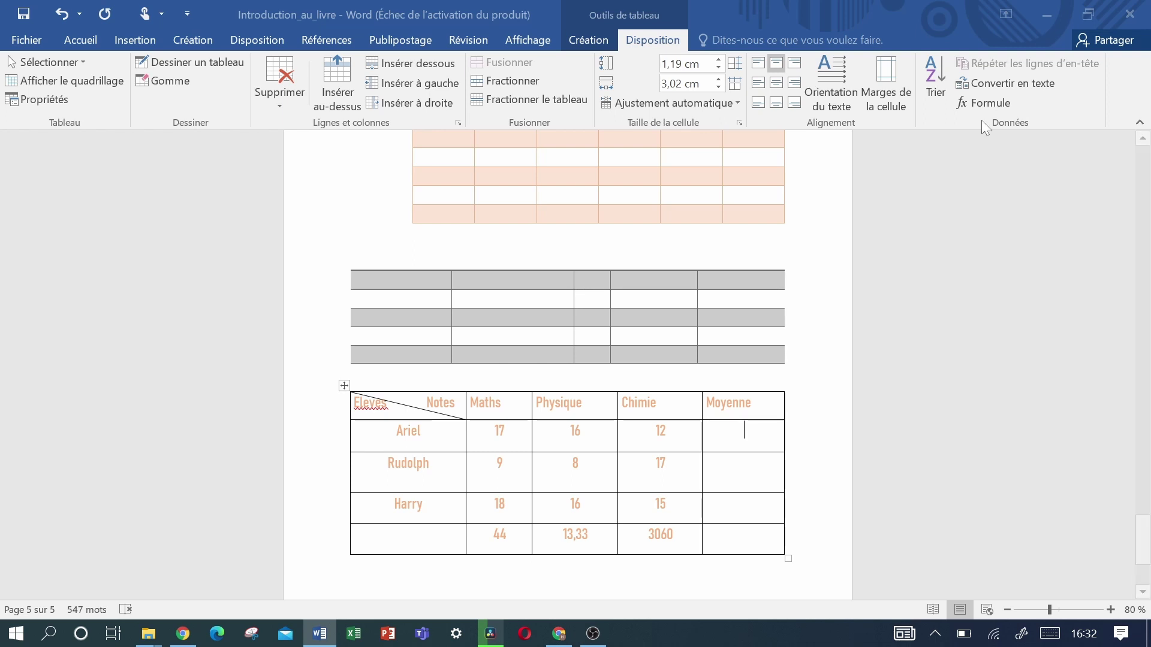
# Change the formula for Ariel's Moyenne cell to =average(LEFT), leaving it unconfirmed
pyautogui.click(992, 102)
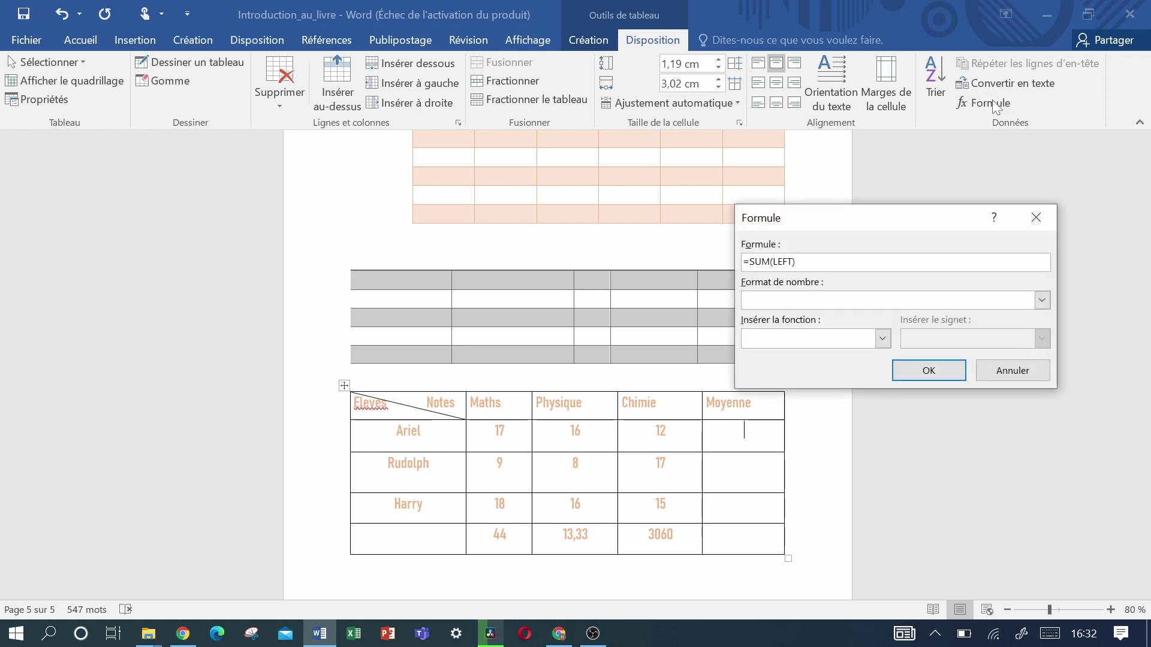
pyautogui.doubleClick(759, 262)
pyautogui.write('a')
pyautogui.write('va')
pyautogui.press('BackSpace')
pyautogui.write('erage')
pyautogui.click(48, 635)
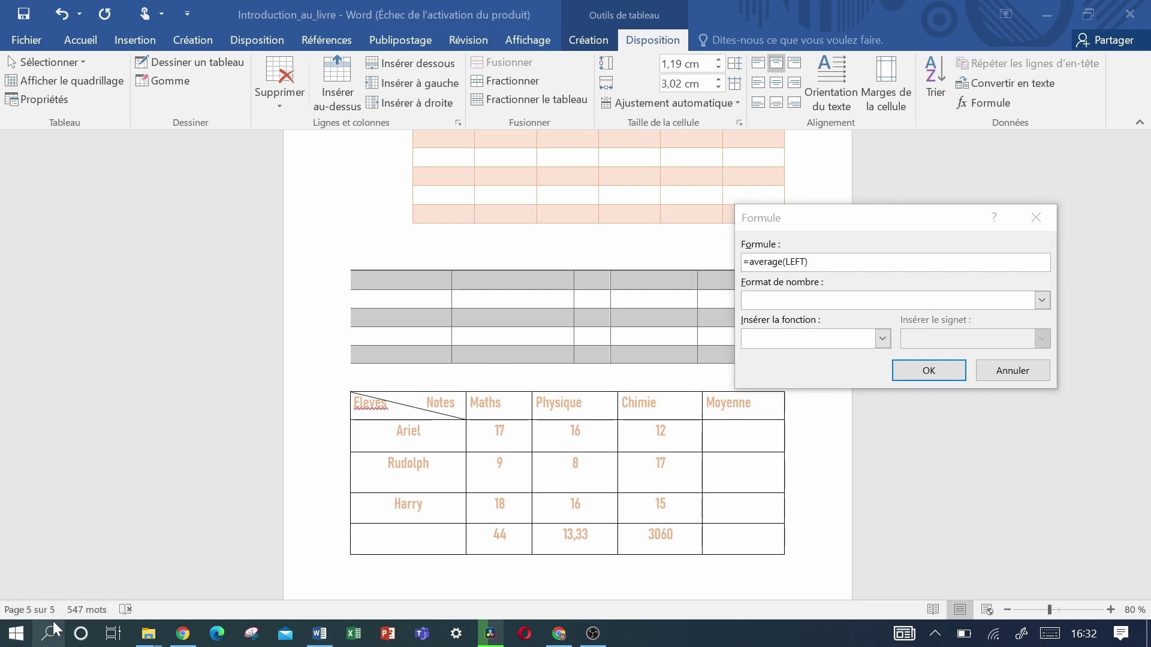
# Open Calculator and add the first student's grades 17 + 16 + 12 to get 45
pyautogui.write('ca')
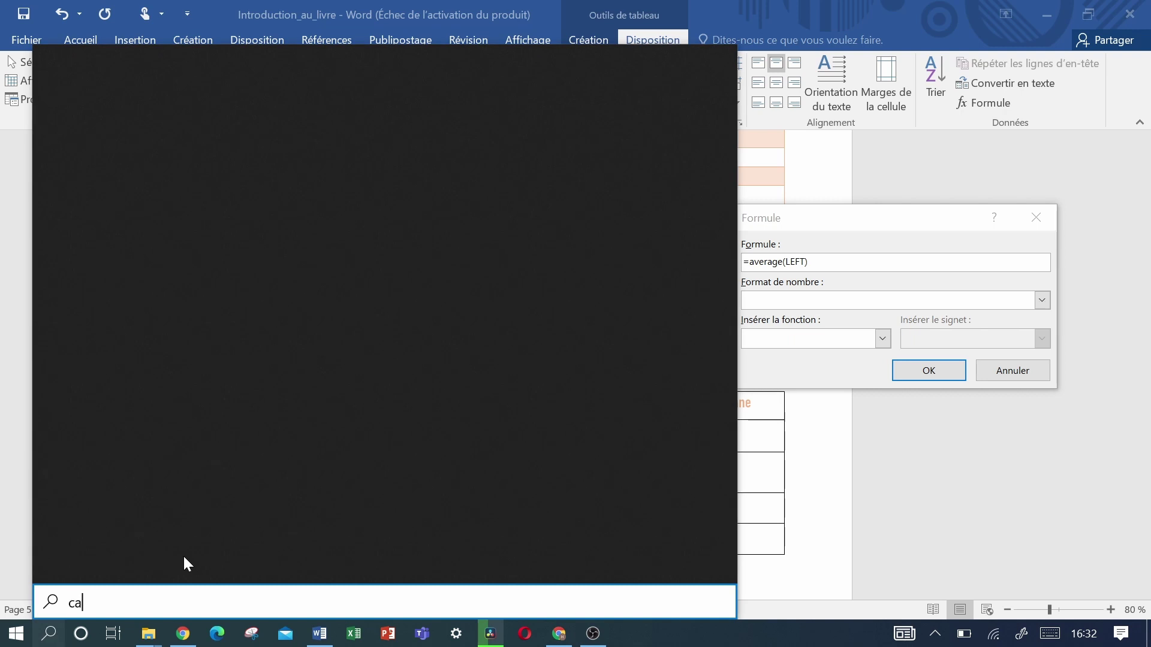
pyautogui.write('lc')
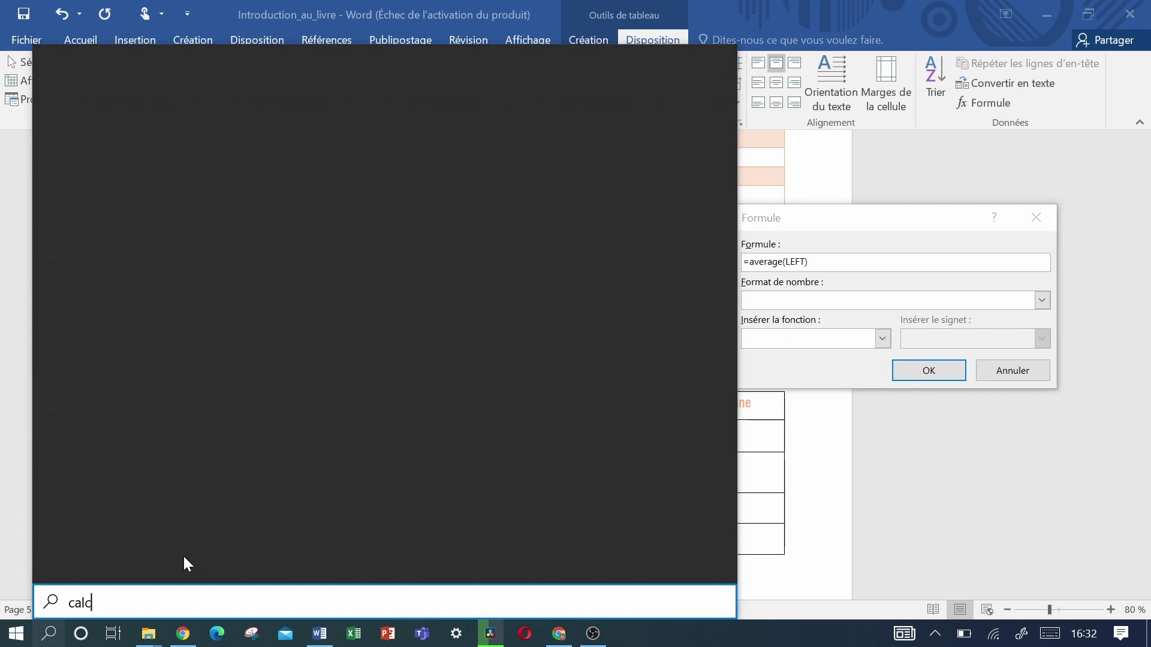
pyautogui.write('ul')
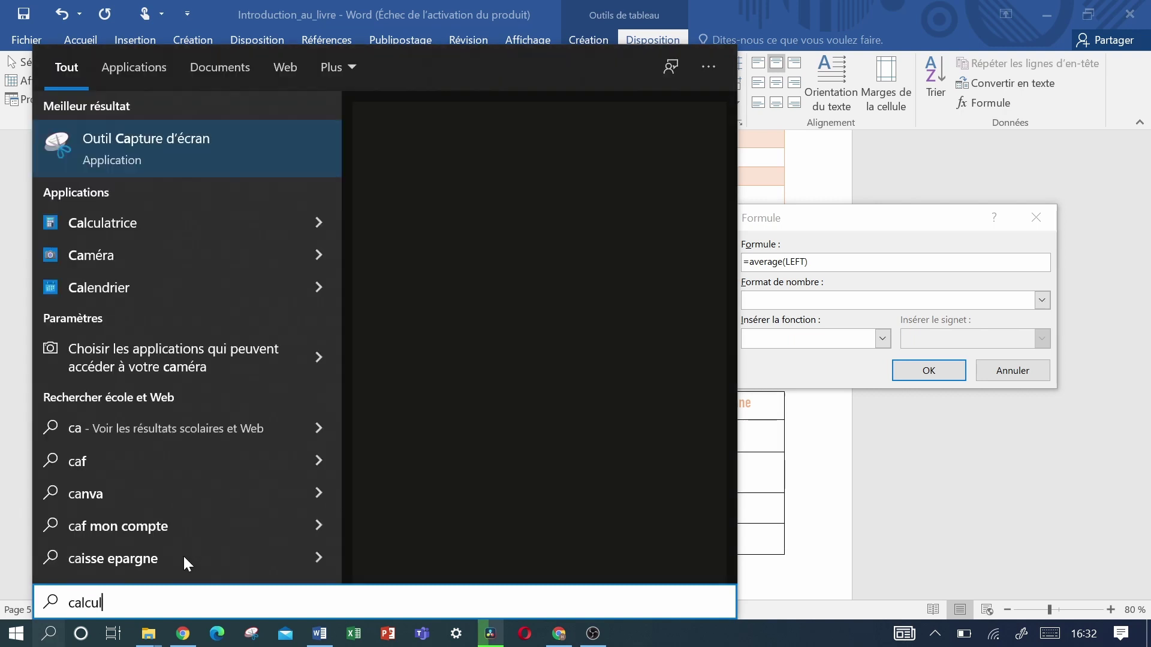
pyautogui.write('a')
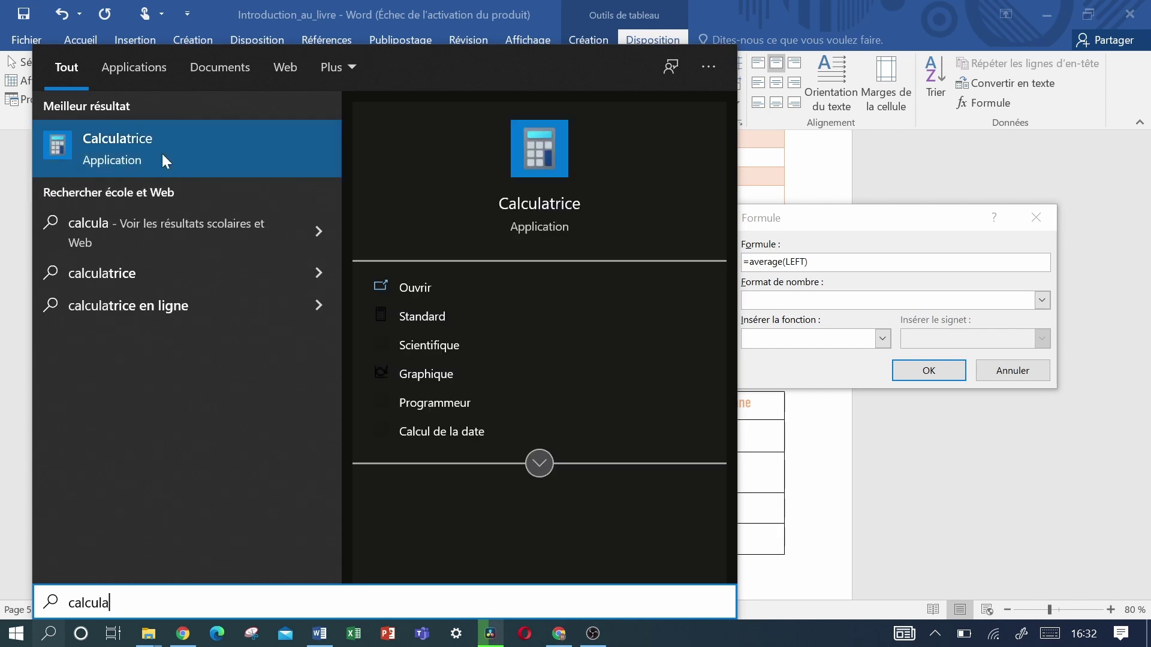
pyautogui.click(162, 154)
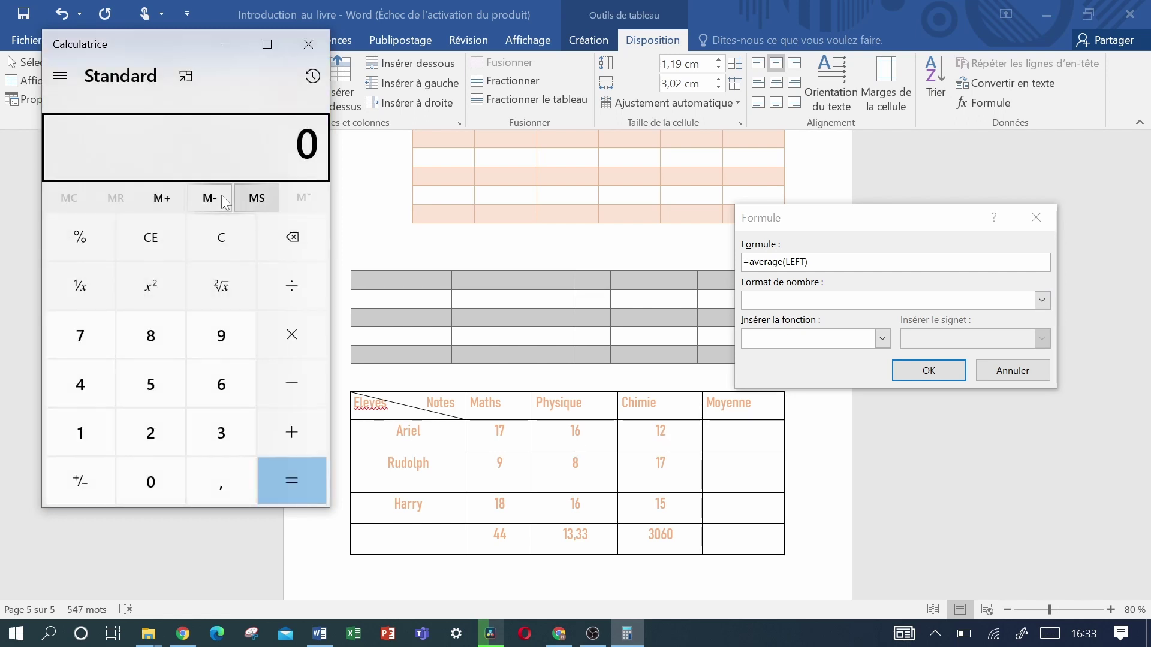
pyautogui.click(82, 434)
pyautogui.click(82, 333)
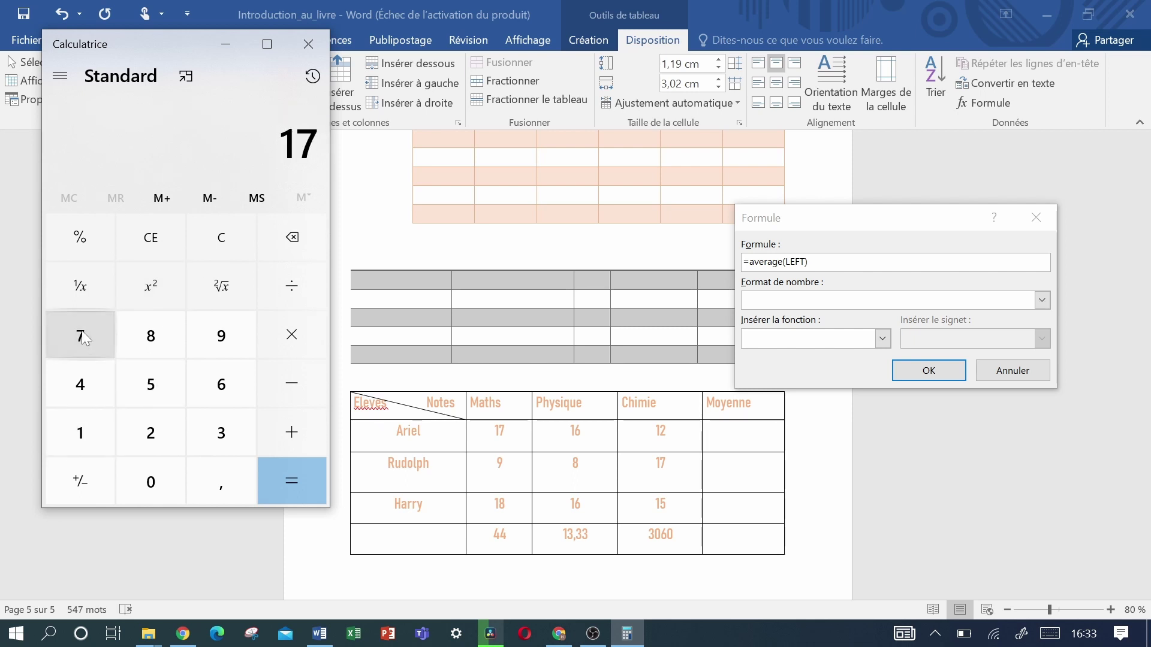
pyautogui.click(292, 436)
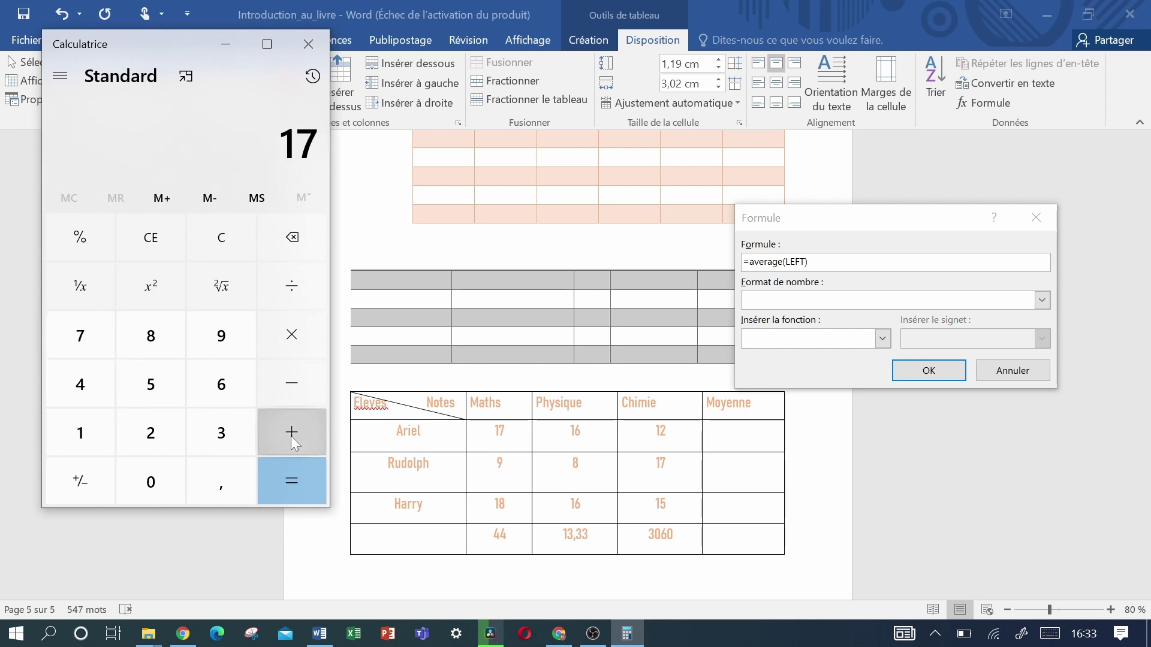
pyautogui.click(81, 434)
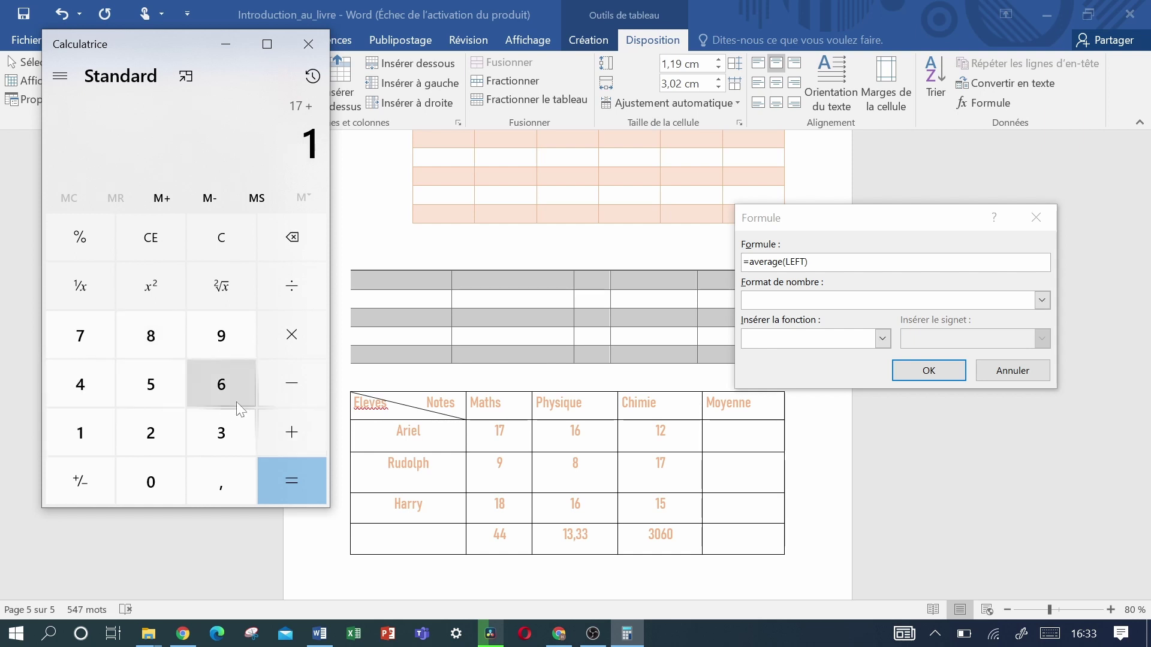
pyautogui.click(225, 373)
pyautogui.click(292, 432)
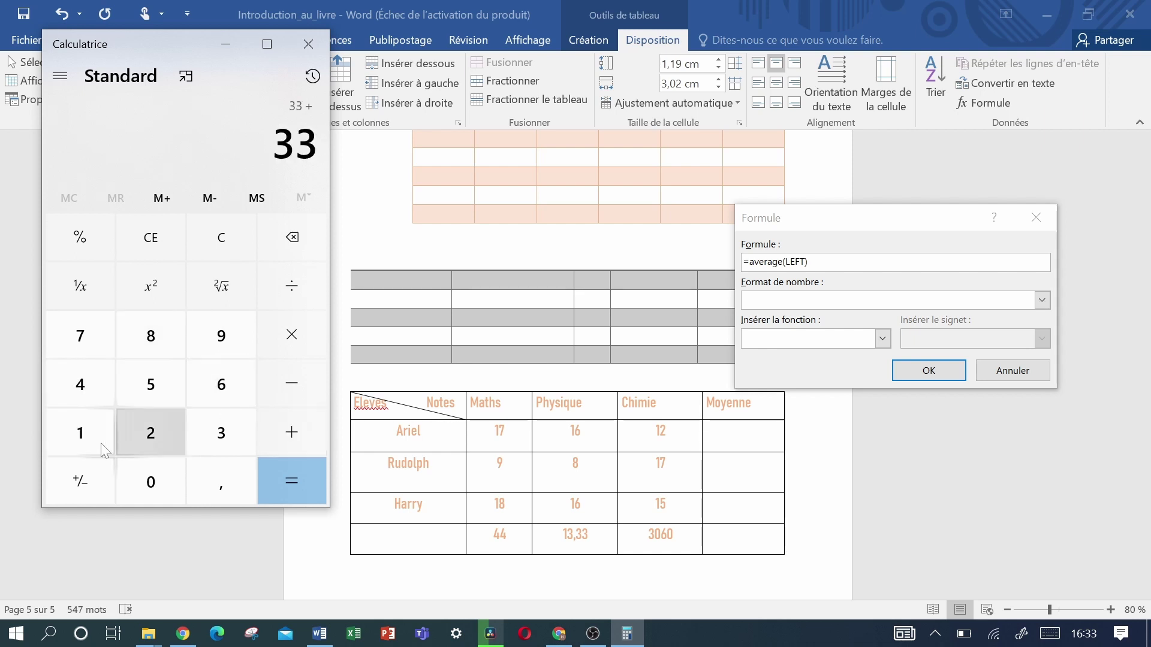
pyautogui.click(81, 440)
pyautogui.click(150, 440)
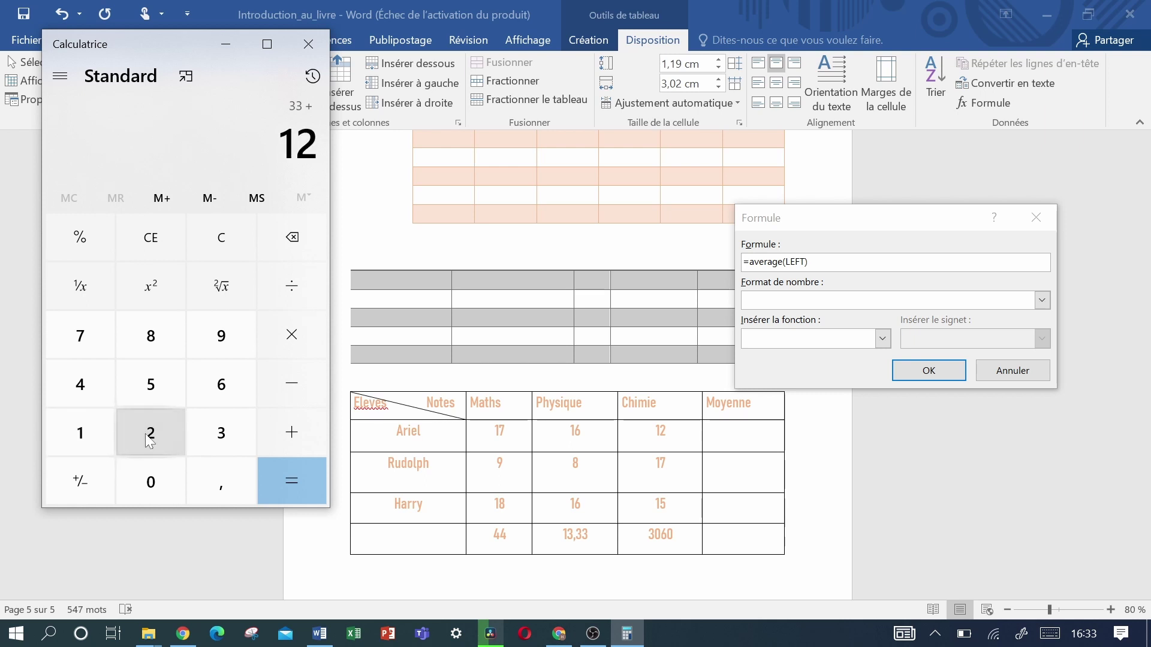
pyautogui.click(291, 486)
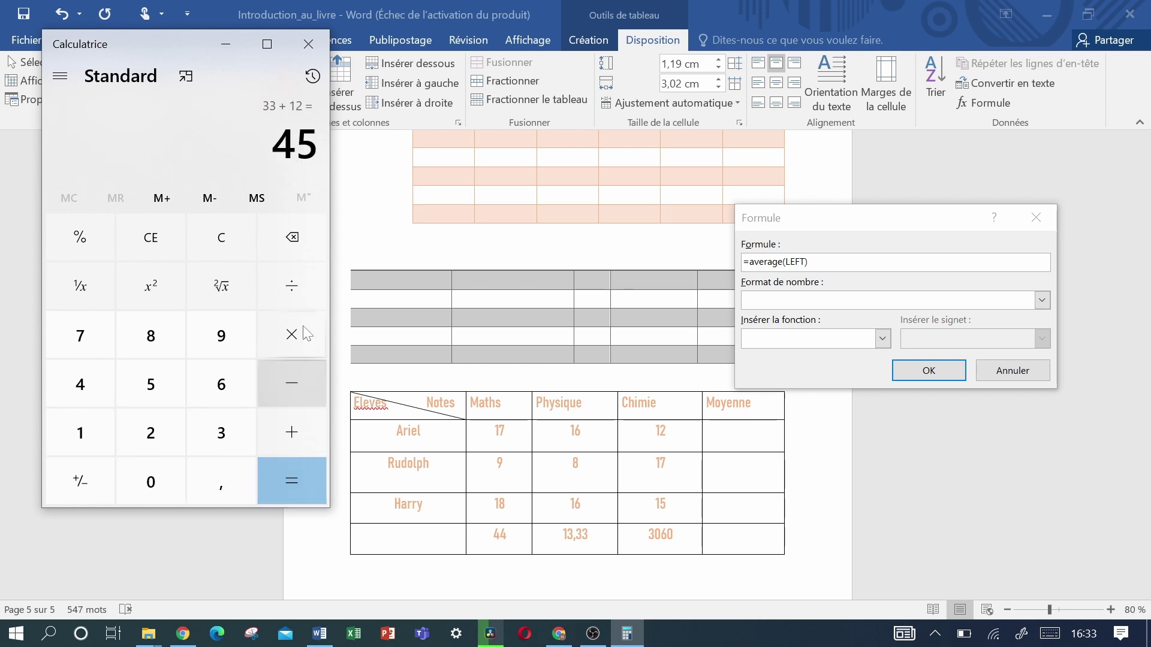
# Divide 45 by 3 to confirm the average of 15, then minimize Calculator
pyautogui.click(301, 276)
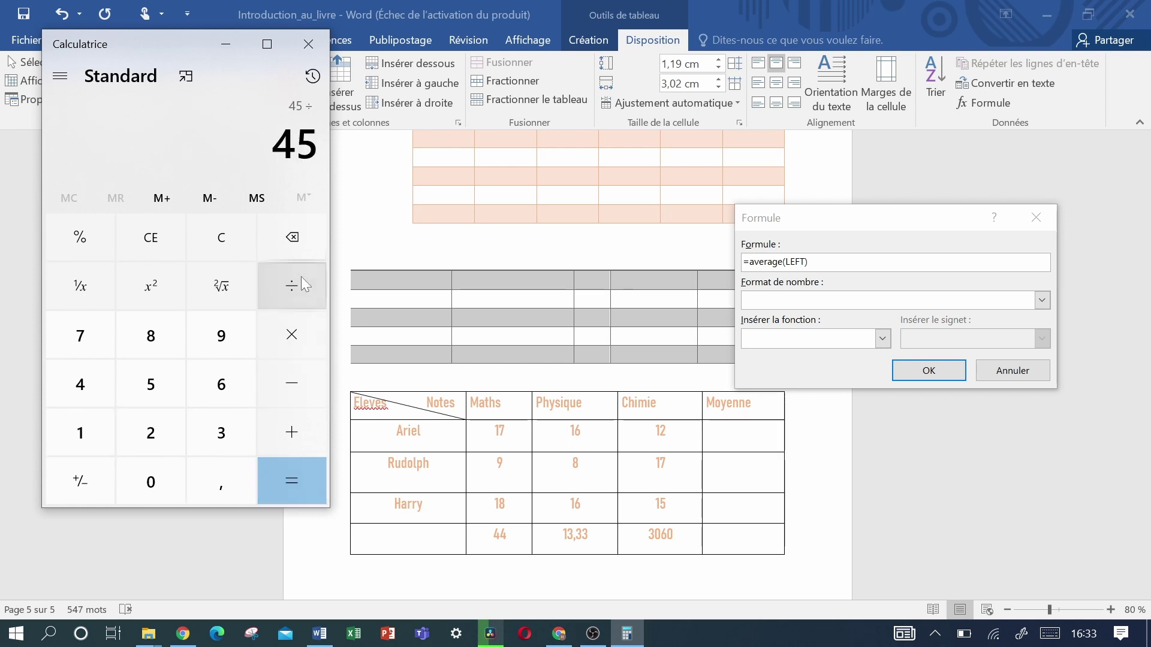
pyautogui.click(221, 446)
pyautogui.click(286, 479)
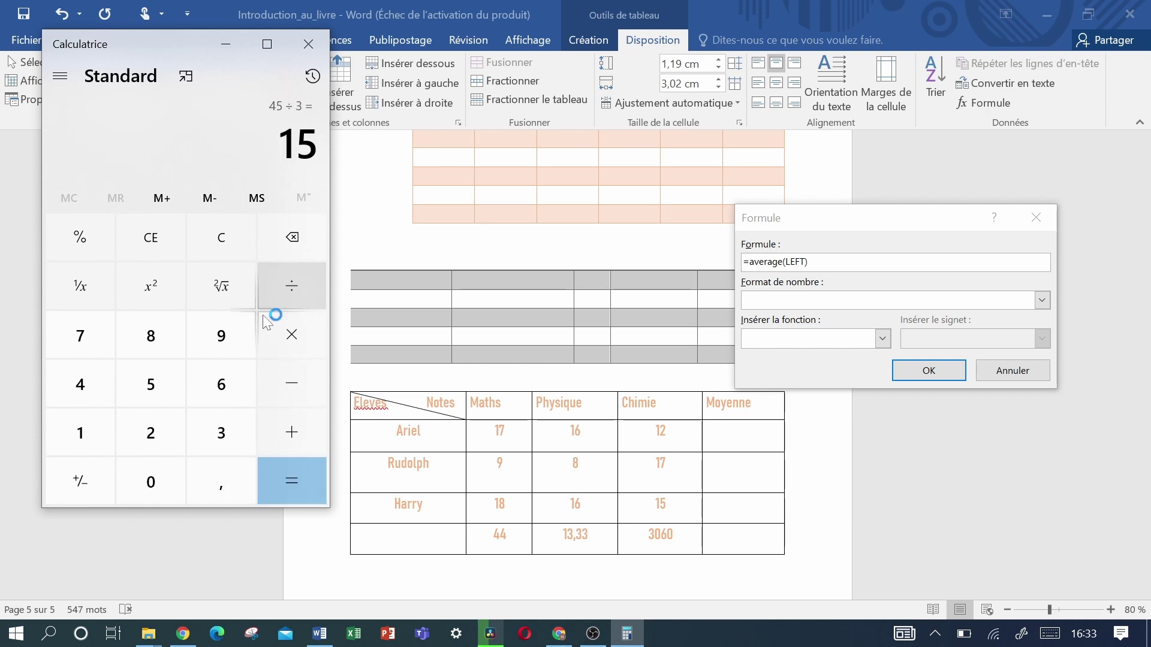
pyautogui.click(228, 36)
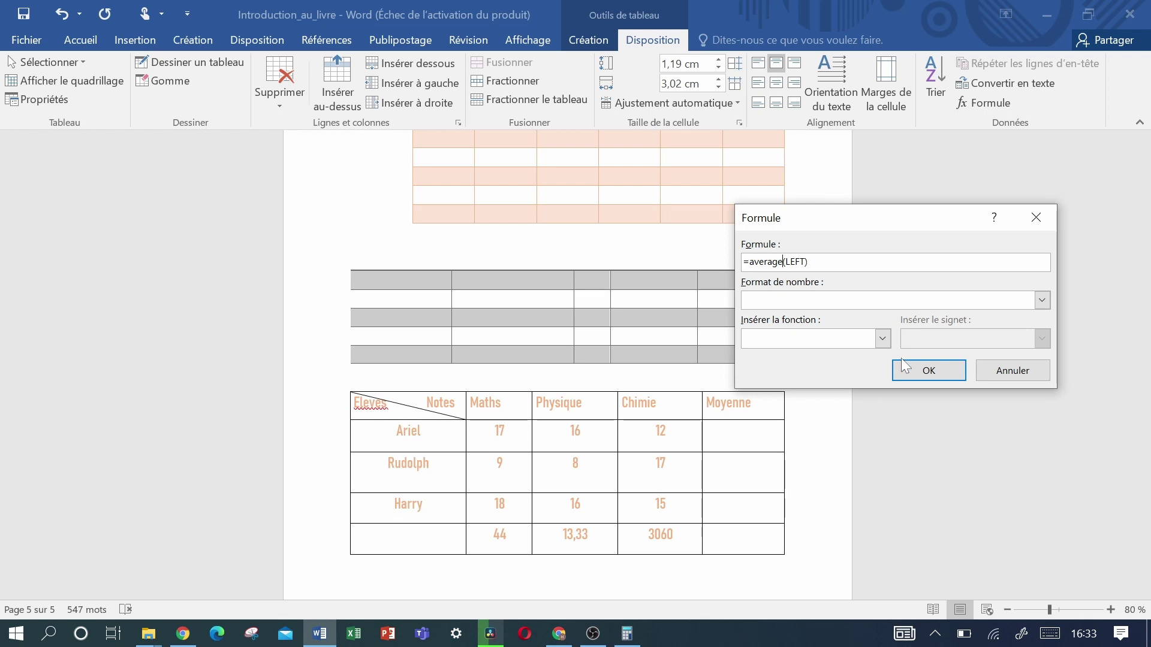
# Insert the first student's average of 15, then try and cancel an average formula for the second student
pyautogui.click(927, 371)
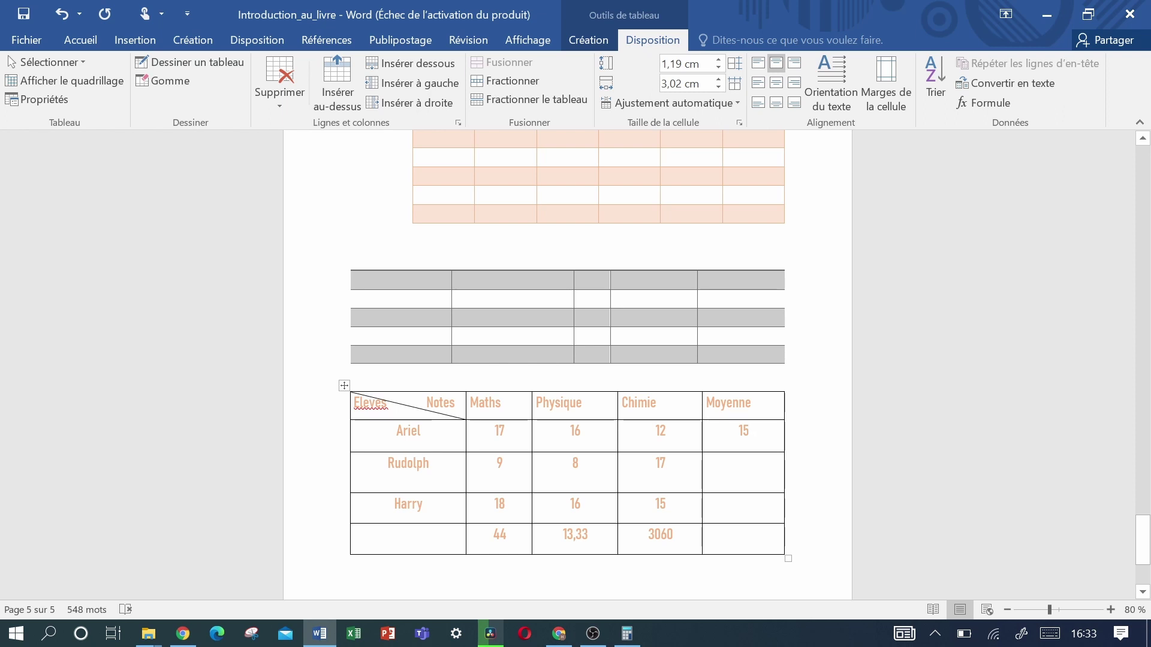
pyautogui.click(736, 488)
pyautogui.click(980, 103)
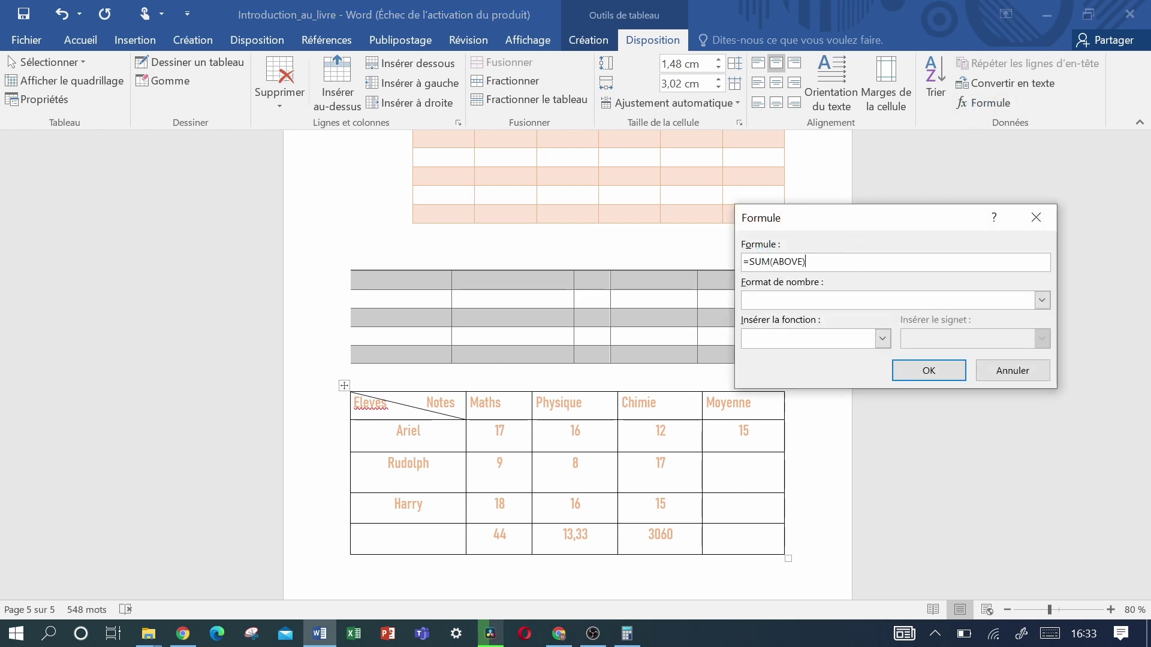
pyautogui.doubleClick(759, 262)
pyautogui.write('average')
pyautogui.hotkey('ctrl', 'a')
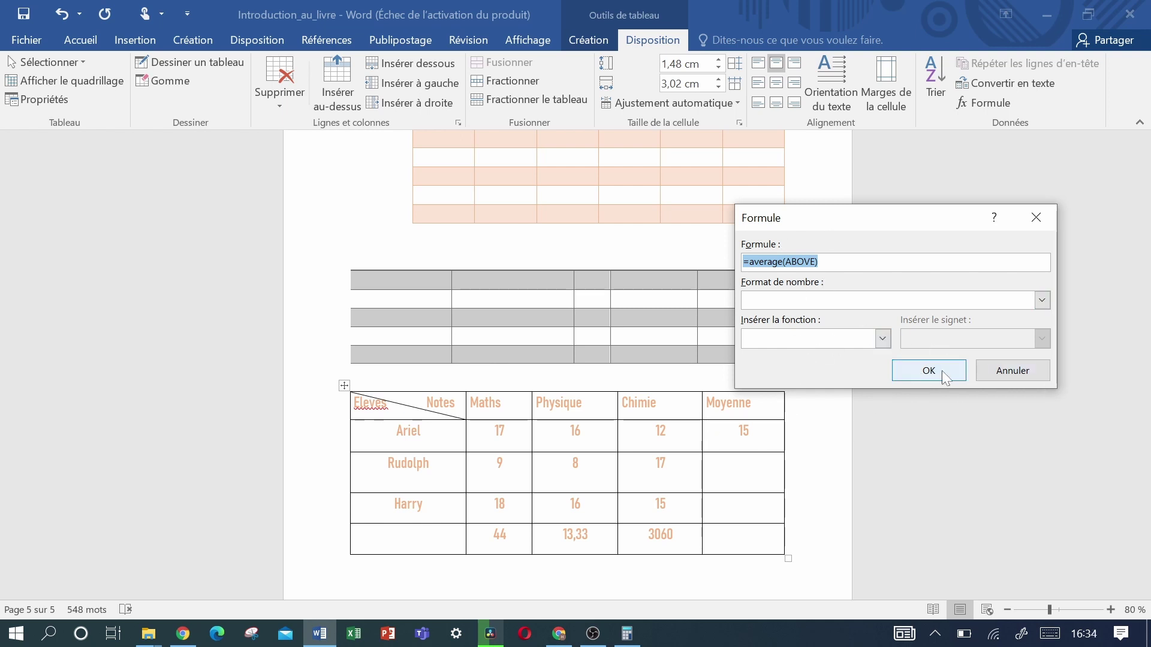
pyautogui.click(1009, 373)
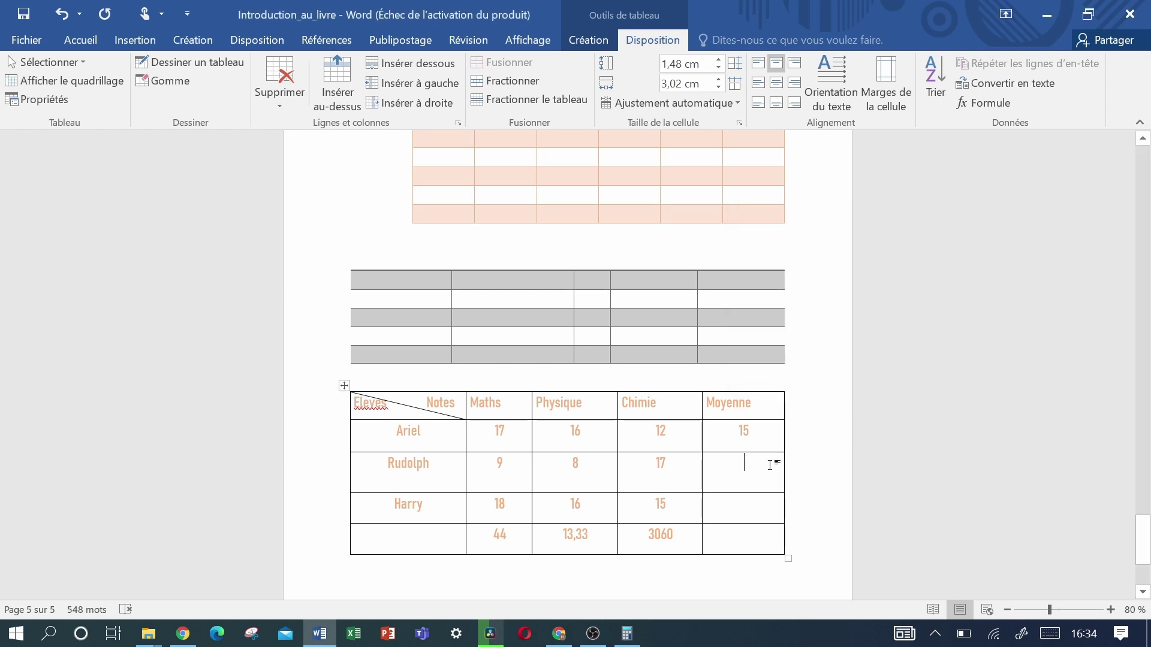
# Fill the second student's Moyenne cell with =average(left), giving 11,33
pyautogui.click(988, 102)
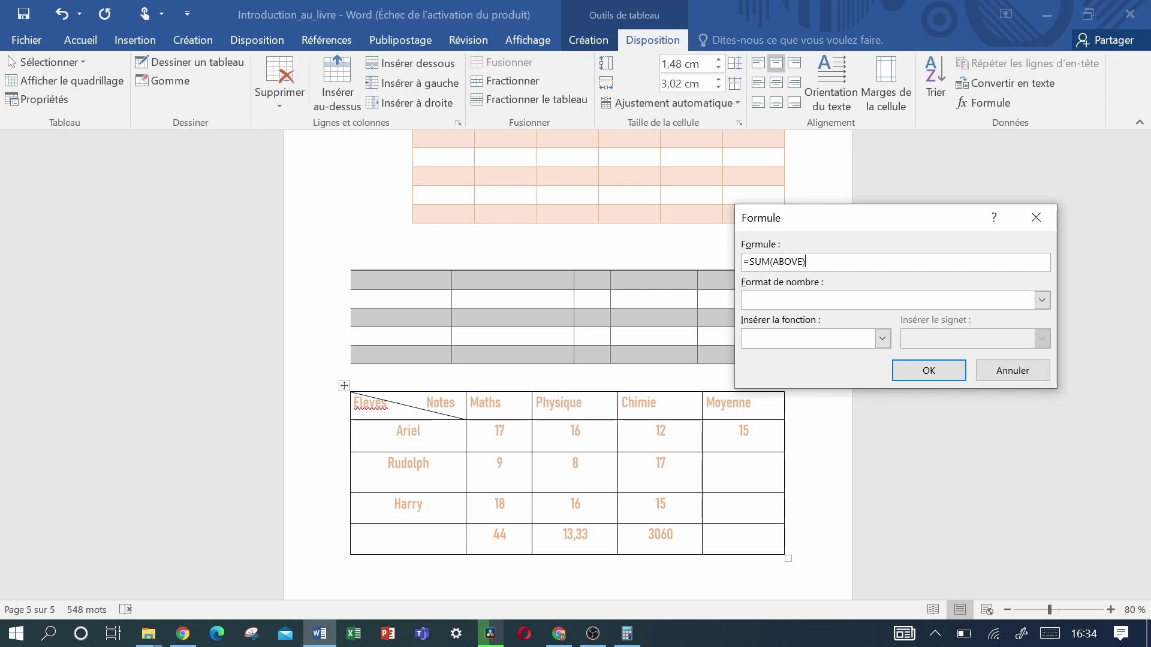
pyautogui.hotkey('shift', 'Home')
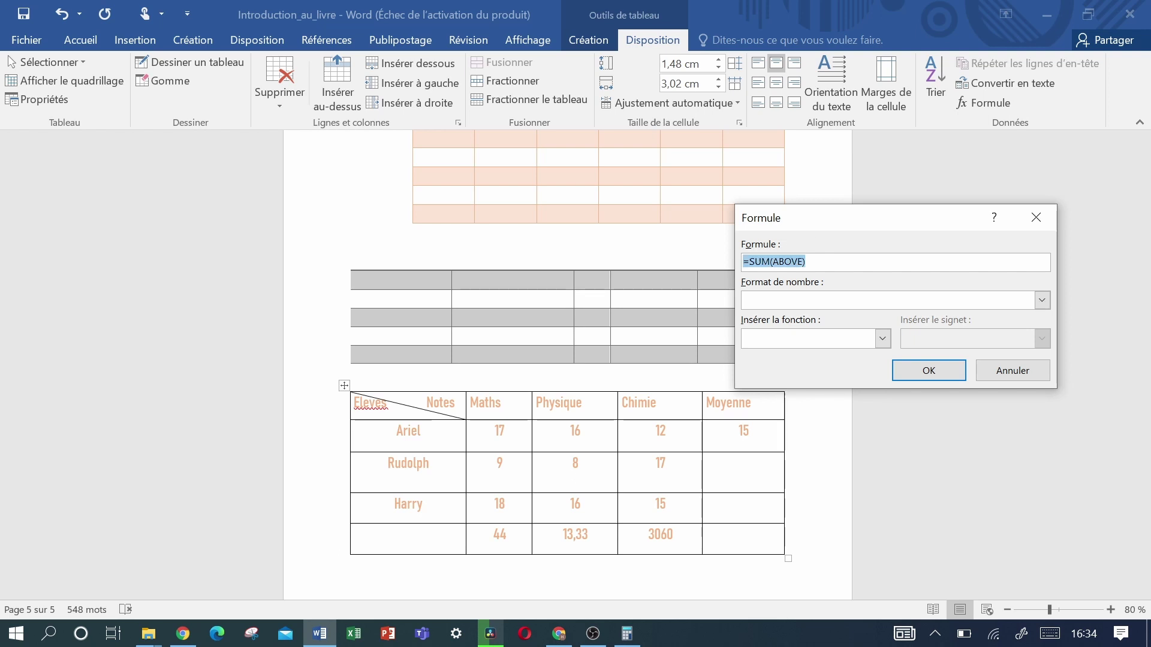
pyautogui.write('=average(ABOVE)')
pyautogui.press('Left')
pyautogui.hotkey('ctrl', 'shift', 'Left')
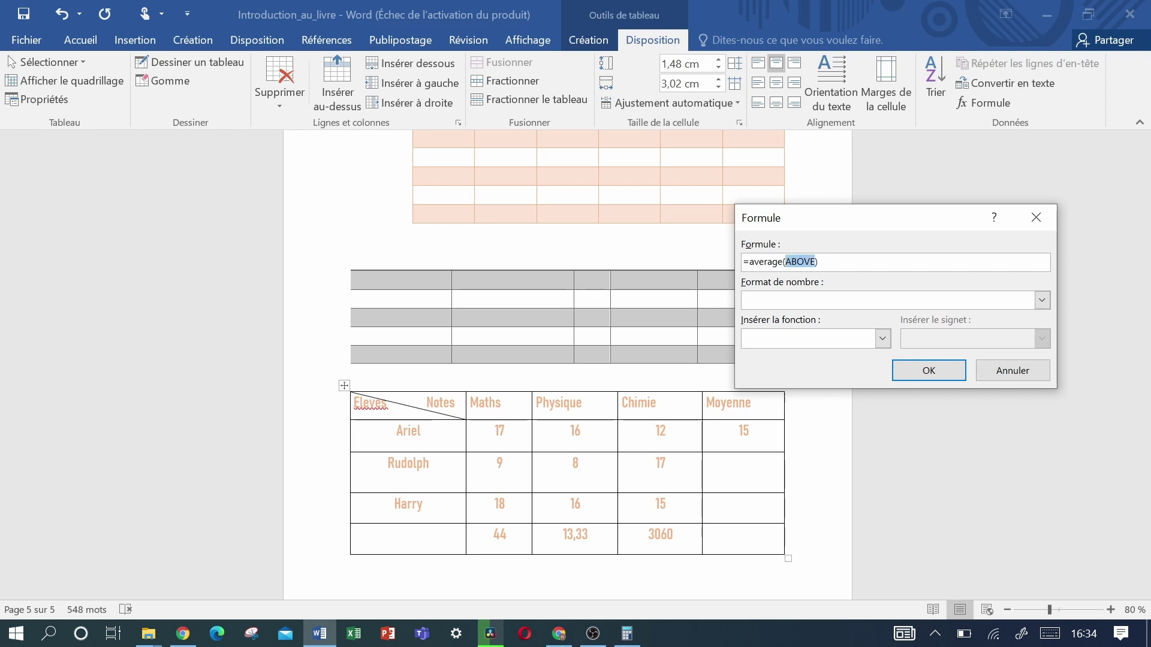
pyautogui.write('left')
pyautogui.hotkey('ctrl', 'a')
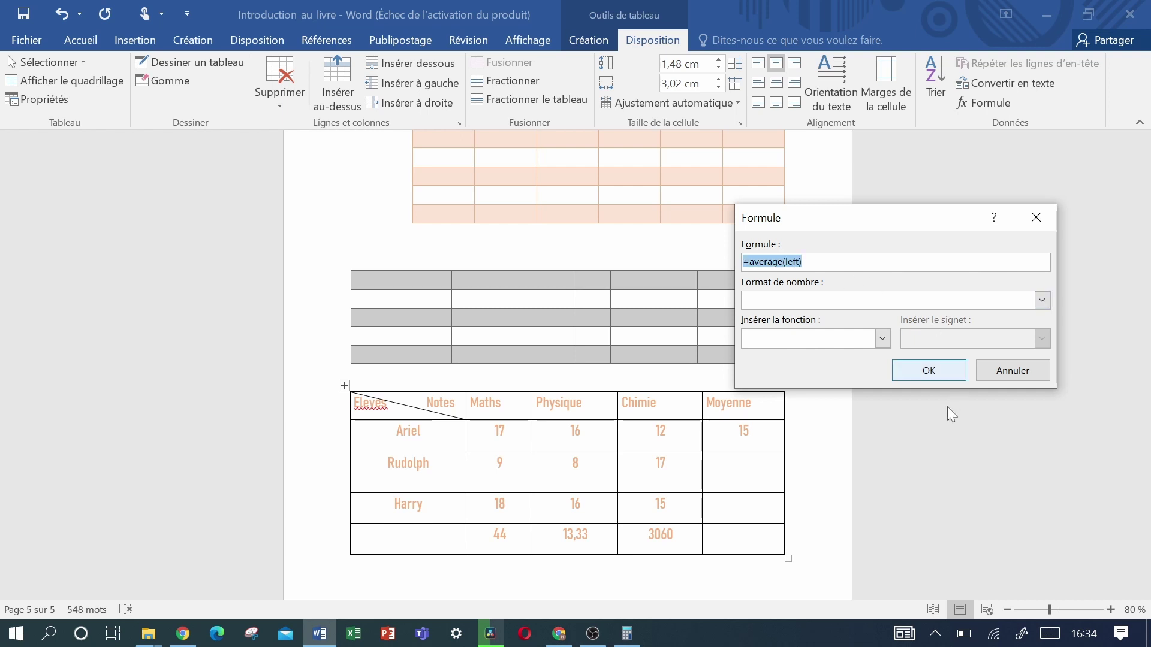
pyautogui.click(942, 371)
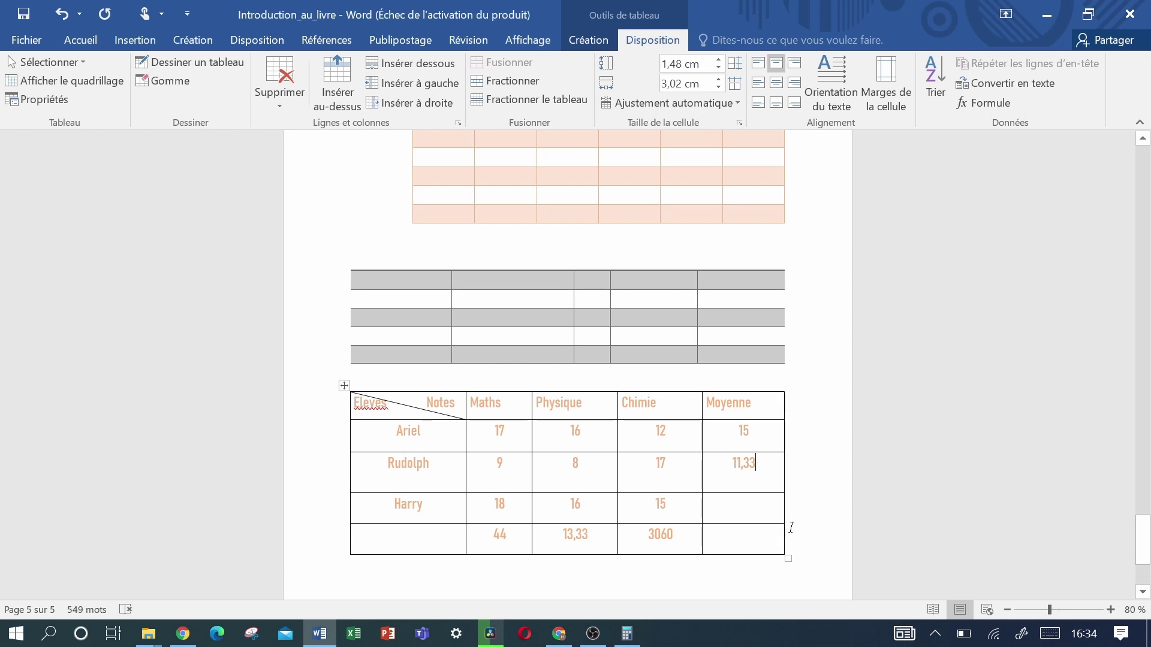
pyautogui.click(744, 504)
# Insert =average(left) in the third student's Moyenne cell, showing 16,33
pyautogui.rightClick(755, 505)
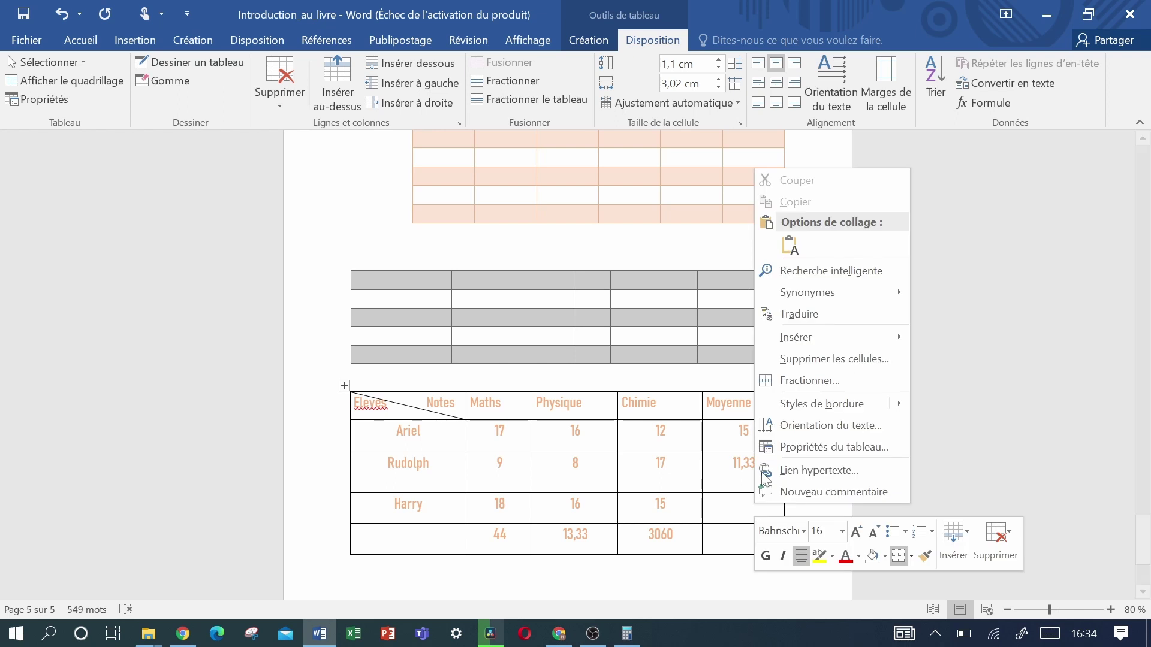
pyautogui.click(722, 505)
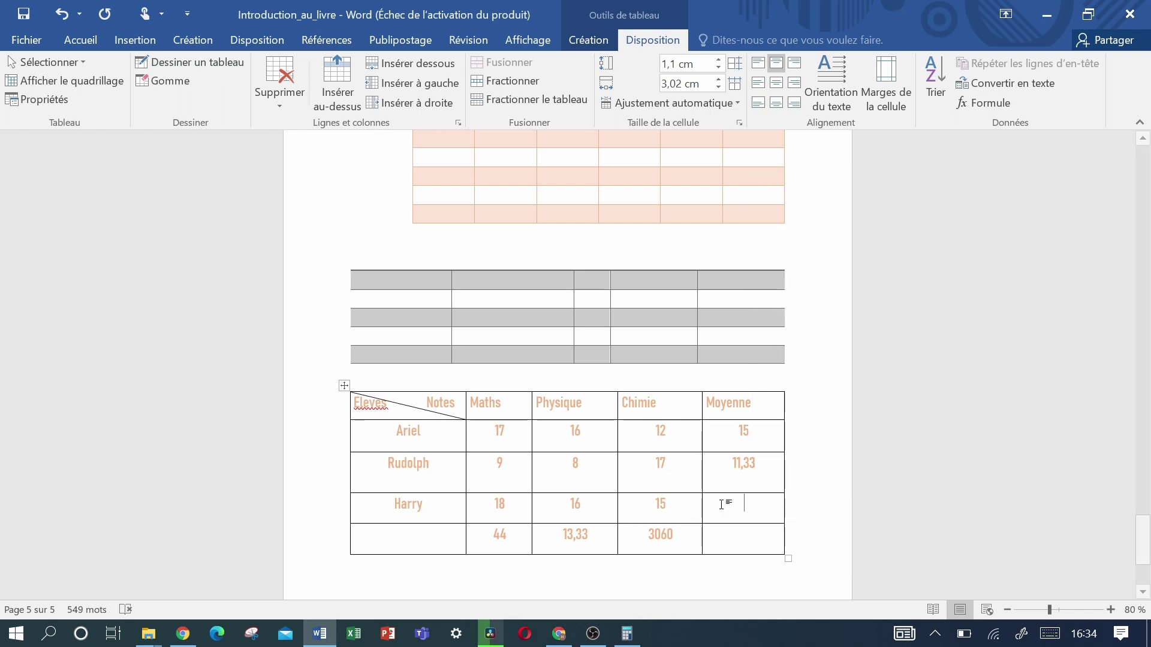
pyautogui.click(971, 96)
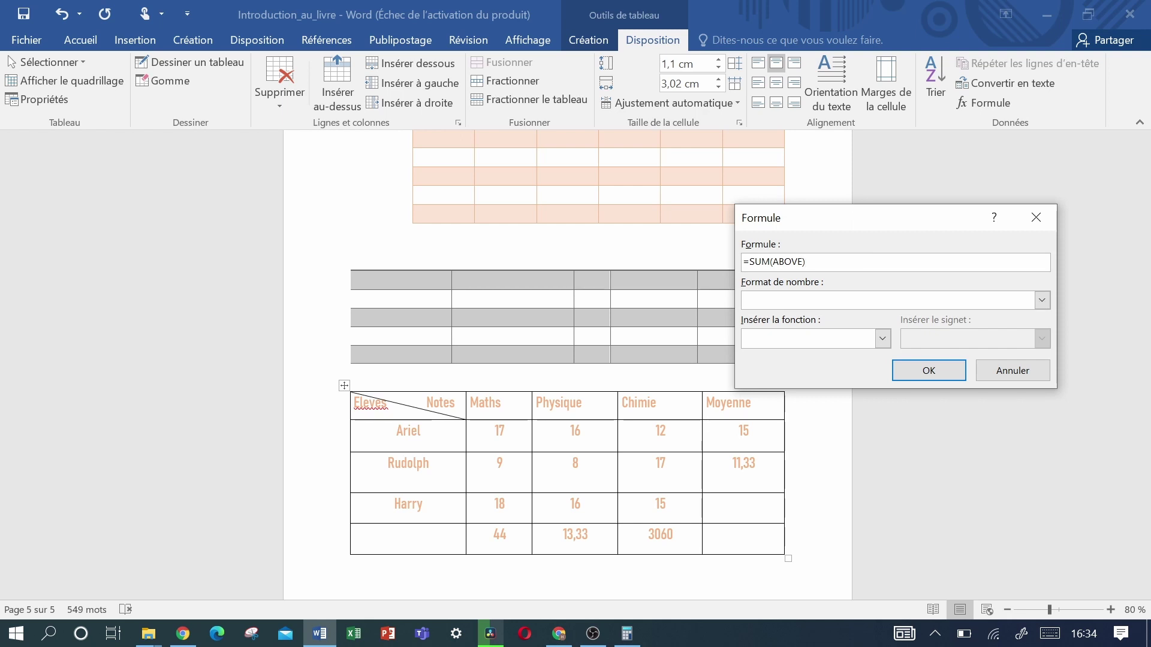
pyautogui.write('=average(ABOVE)')
pyautogui.doubleClick(791, 262)
pyautogui.write('left')
pyautogui.press('Return')
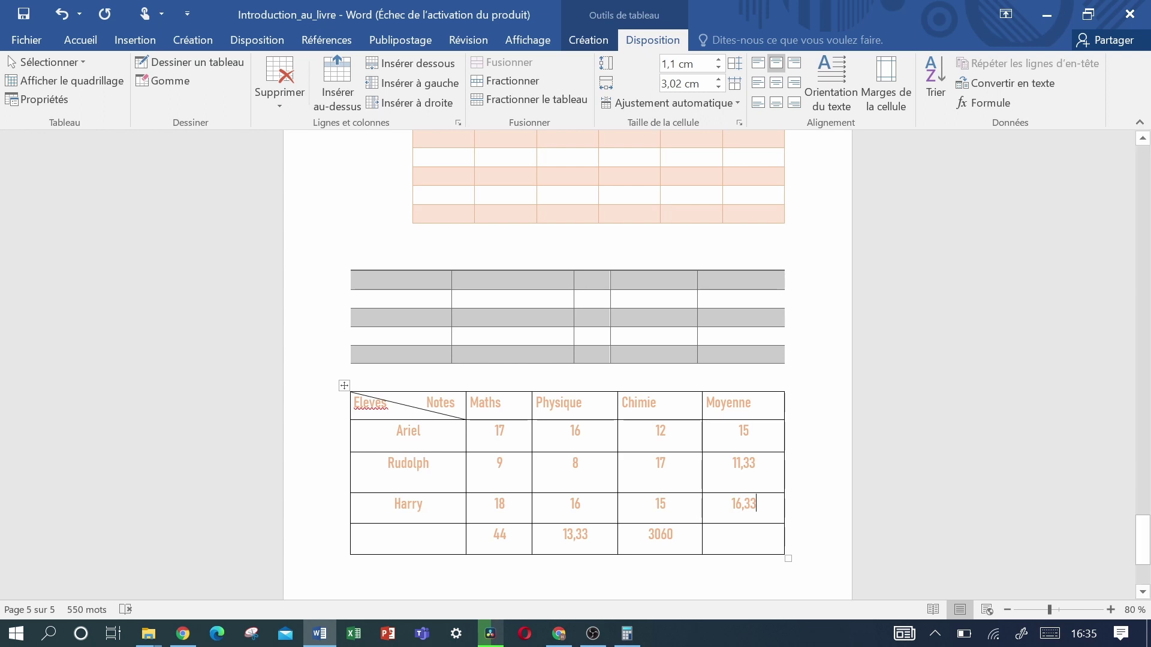
pyautogui.press('alt')
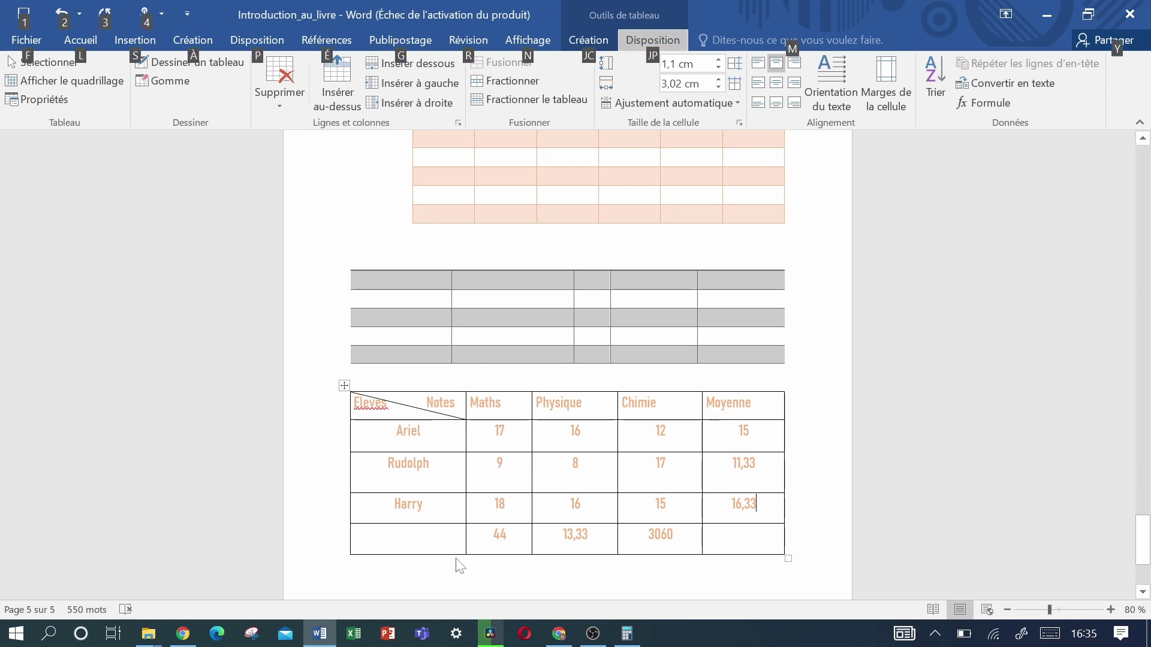
pyautogui.press('alt')
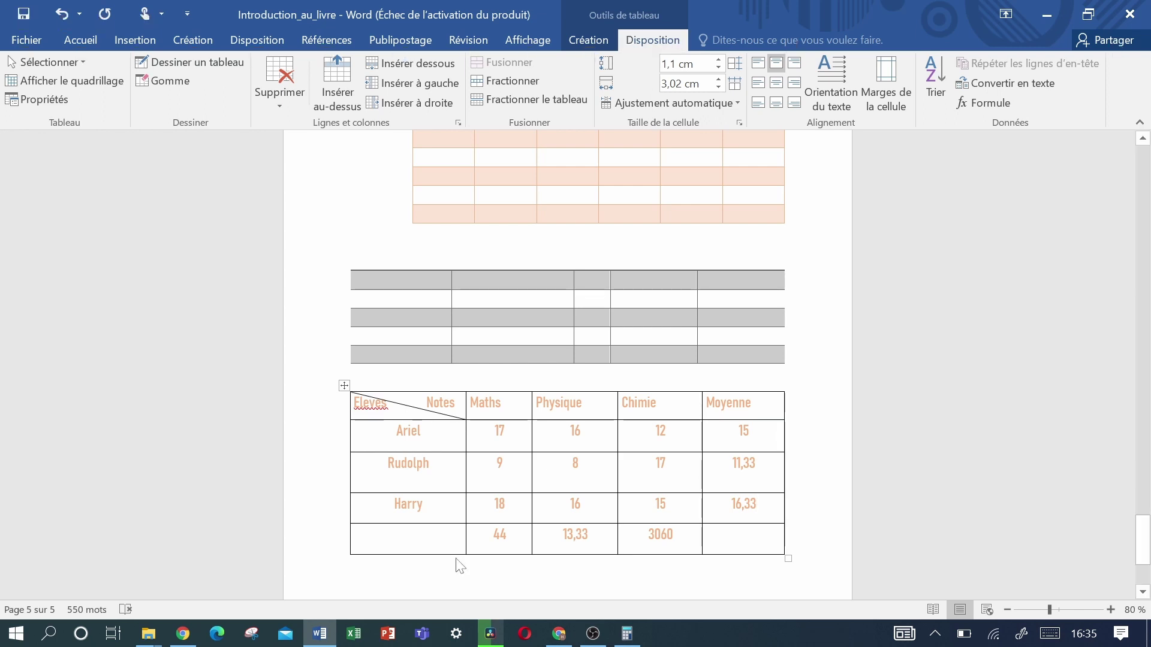
pyautogui.press('alt')
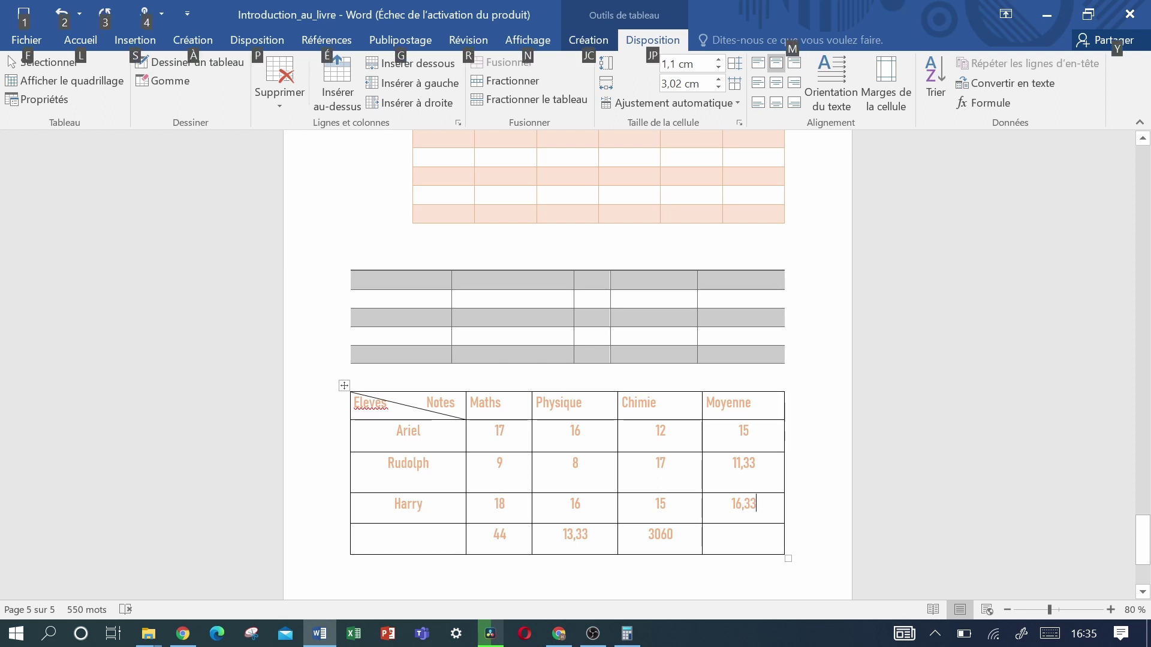